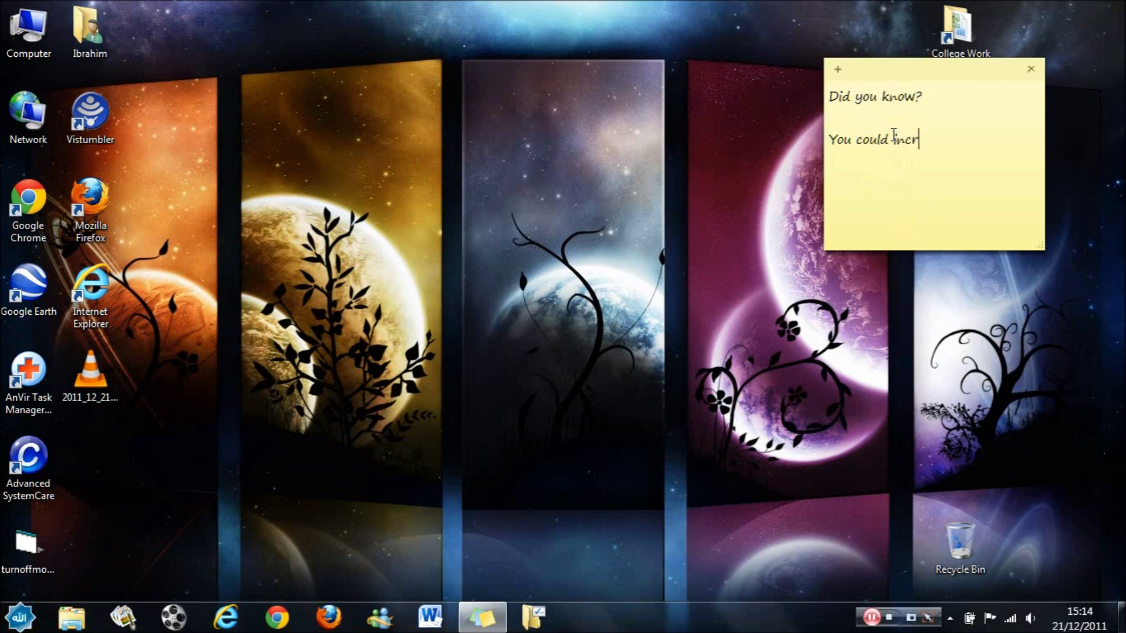
Complete the note's second sentence to read "You could increase the RAM of ur pc without buying extra from shops....."
{"action": "type", "text": "RAM of ur pc without buying extra from shops....."}
{"action": "left_click", "coordinate": [887, 177]}
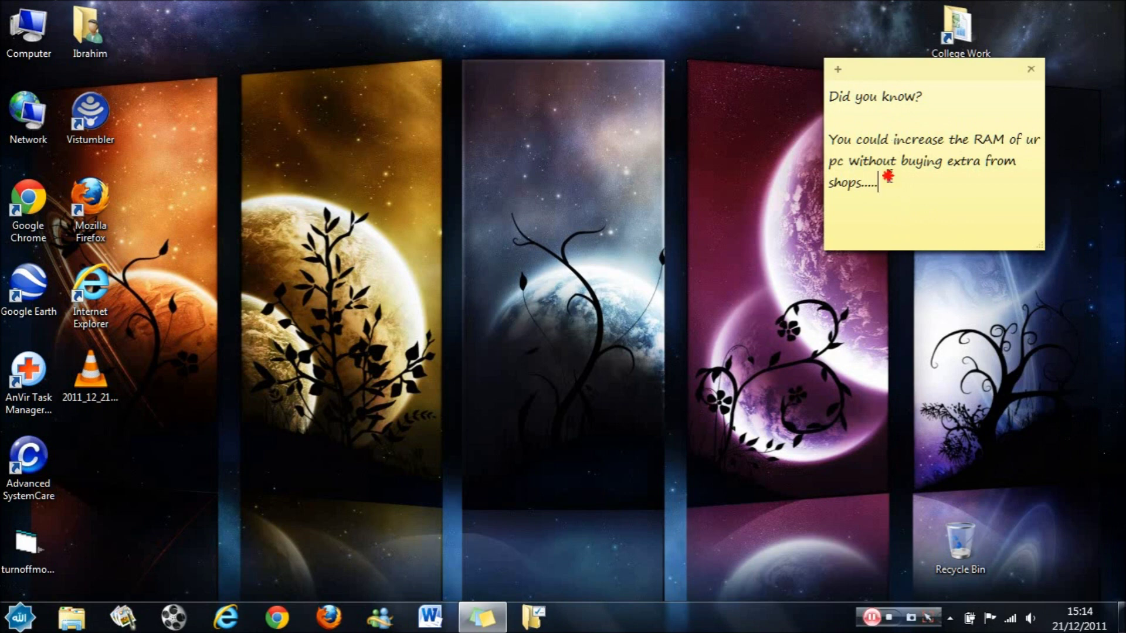
Replace the note's text with "To do this (if ur interested)" and, after blank lines, "Get an extra USB more than 1 GB"
{"action": "key", "text": "ctrl+a"}
{"action": "key", "text": "Delete"}
{"action": "type", "text": "To do this (if ur interested)"}
{"action": "key", "text": "Return"}
{"action": "key", "text": "Return"}
{"action": "key", "text": "Return"}
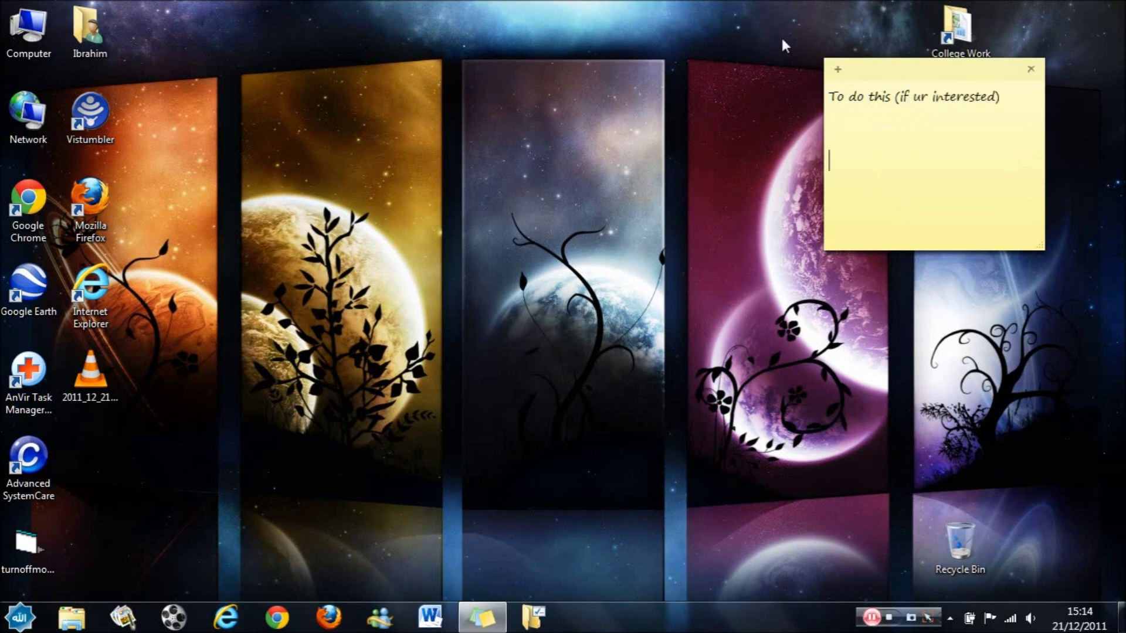
{"action": "type", "text": "Get an extra USB"}
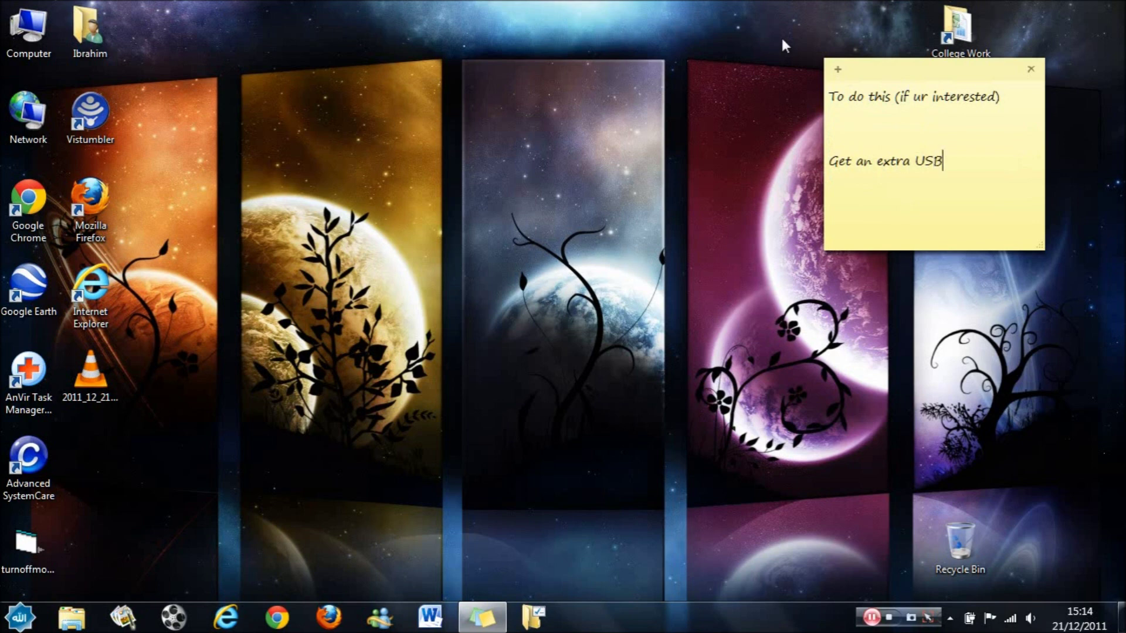
{"action": "type", "text": " more than 1 GB"}
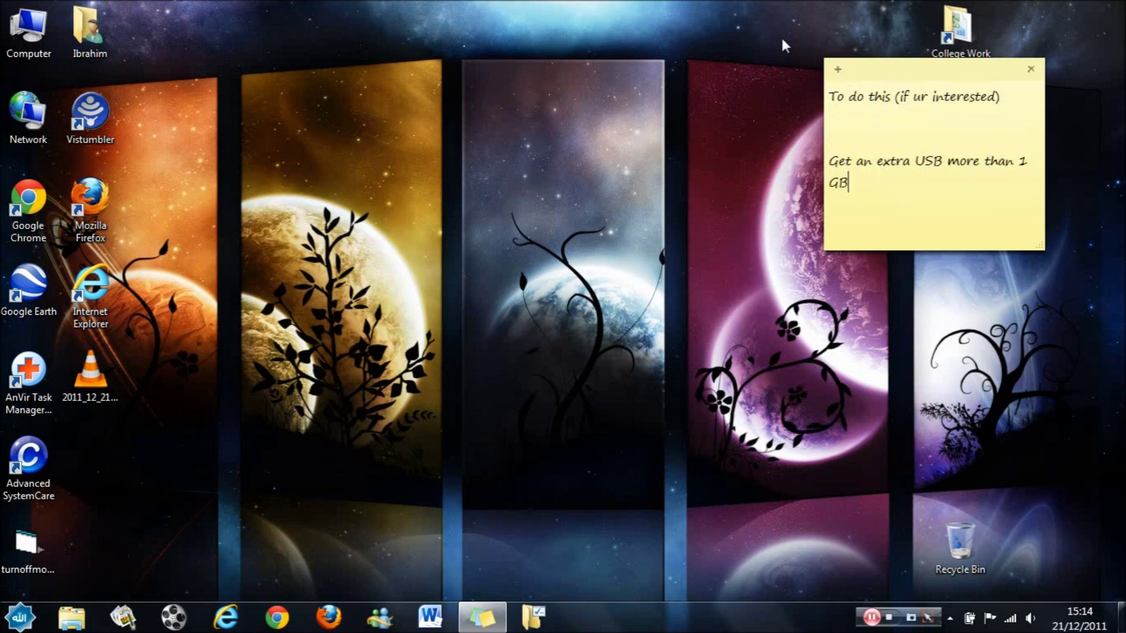
Add "and" and "thats it." to the end of the note as separate paragraphs with blank lines between them
{"action": "key", "text": "Return"}
{"action": "key", "text": "Return"}
{"action": "type", "text": "and"}
{"action": "key", "text": "Return"}
{"action": "key", "text": "Return"}
{"action": "type", "text": "thats it."}
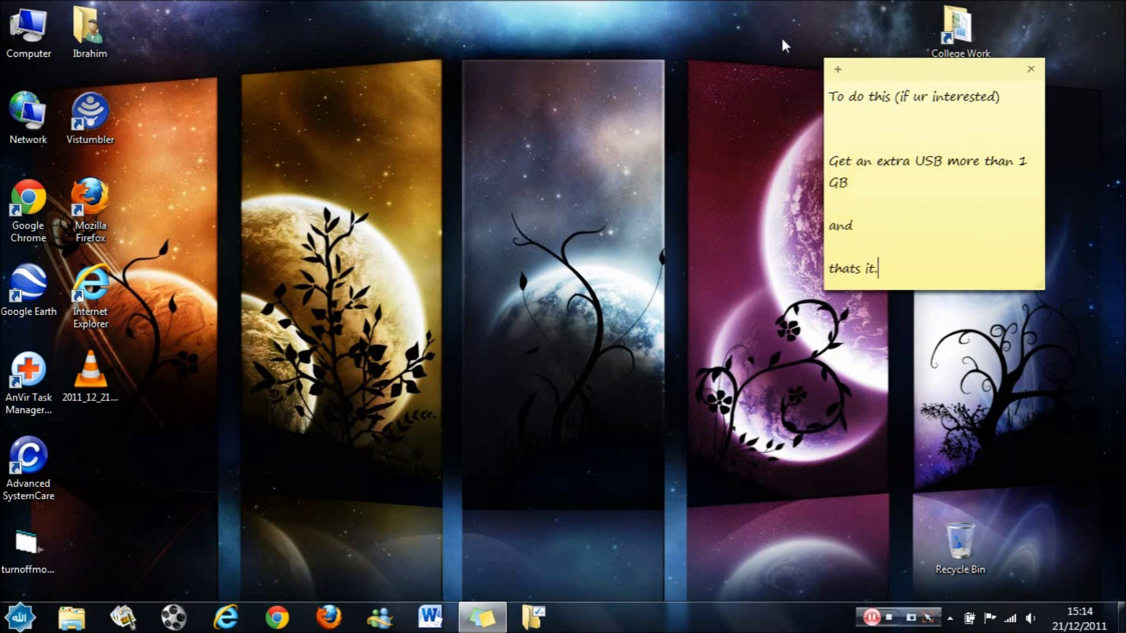
{"action": "left_click", "coordinate": [934, 274]}
{"action": "type", "text": "."}
Replace the whole text of the note with "Follow the next instruction"
{"action": "left_click_drag", "start_coordinate": [934, 274], "coordinate": [800, 90]}
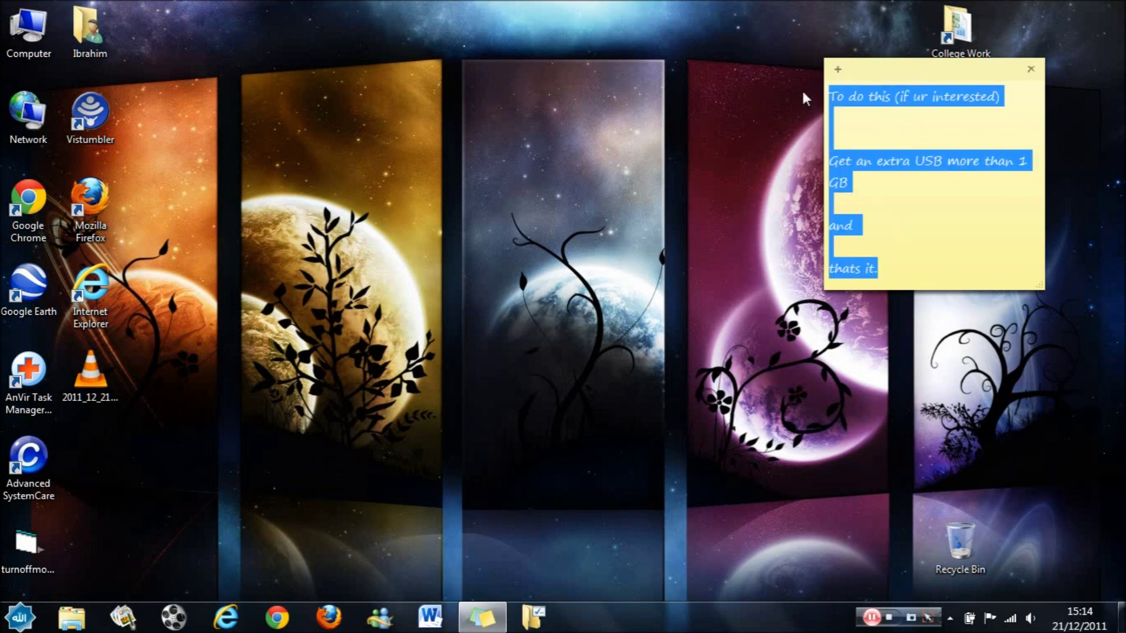
{"action": "type", "text": "Follow the next i"}
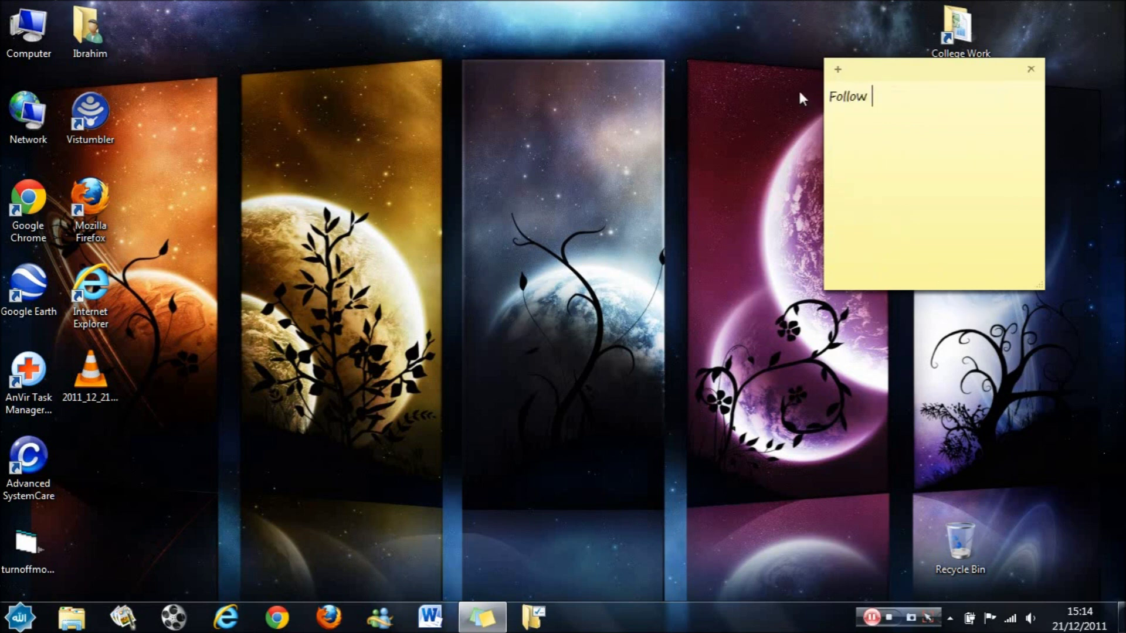
{"action": "type", "text": "nstruction"}
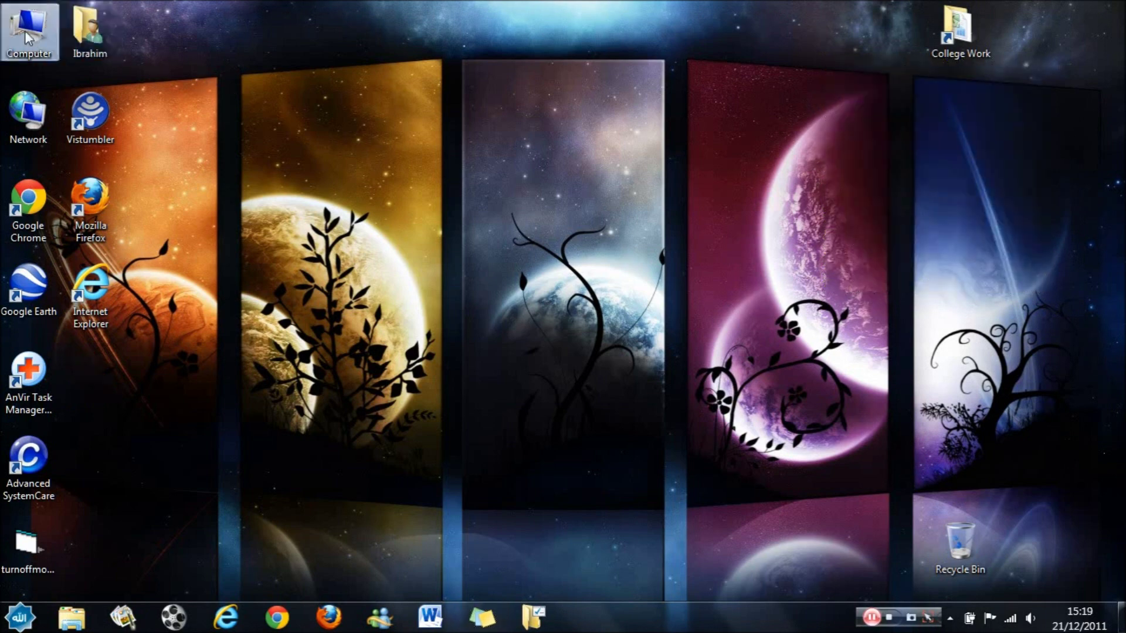
Open the Computer window from the desktop and maximize it
{"action": "double_click", "coordinate": [24, 30]}
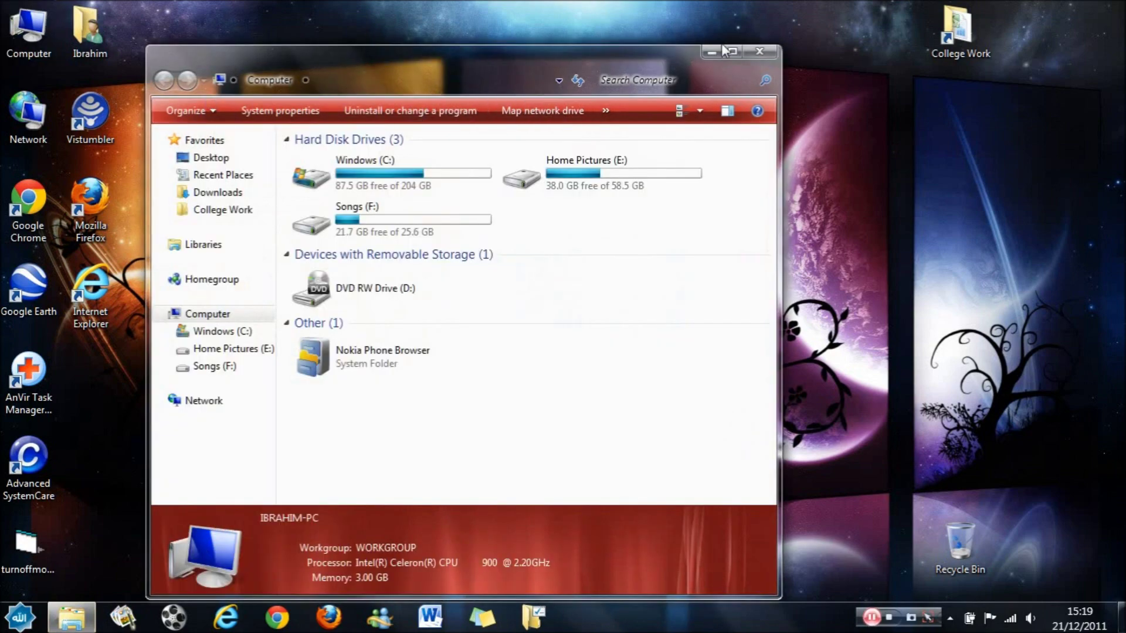
{"action": "left_click", "coordinate": [732, 52]}
Bring up Sticky Notes over the Computer window and write "Plug in an extra USB (if u have one)" in the note
{"action": "left_click", "coordinate": [486, 615]}
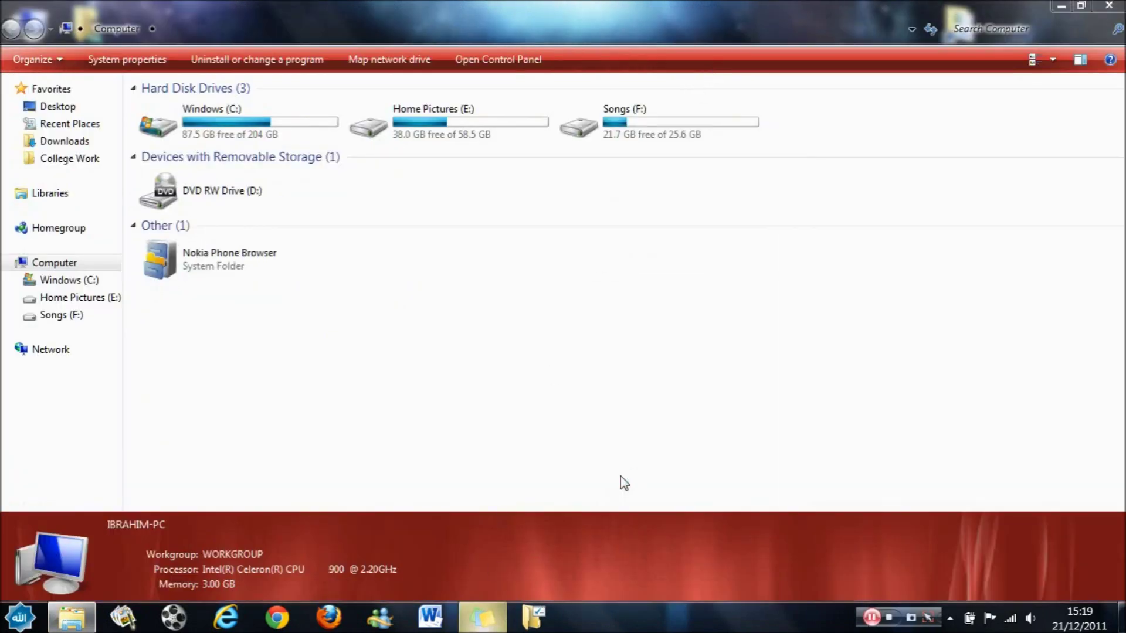
{"action": "type", "text": "Plug in a "}
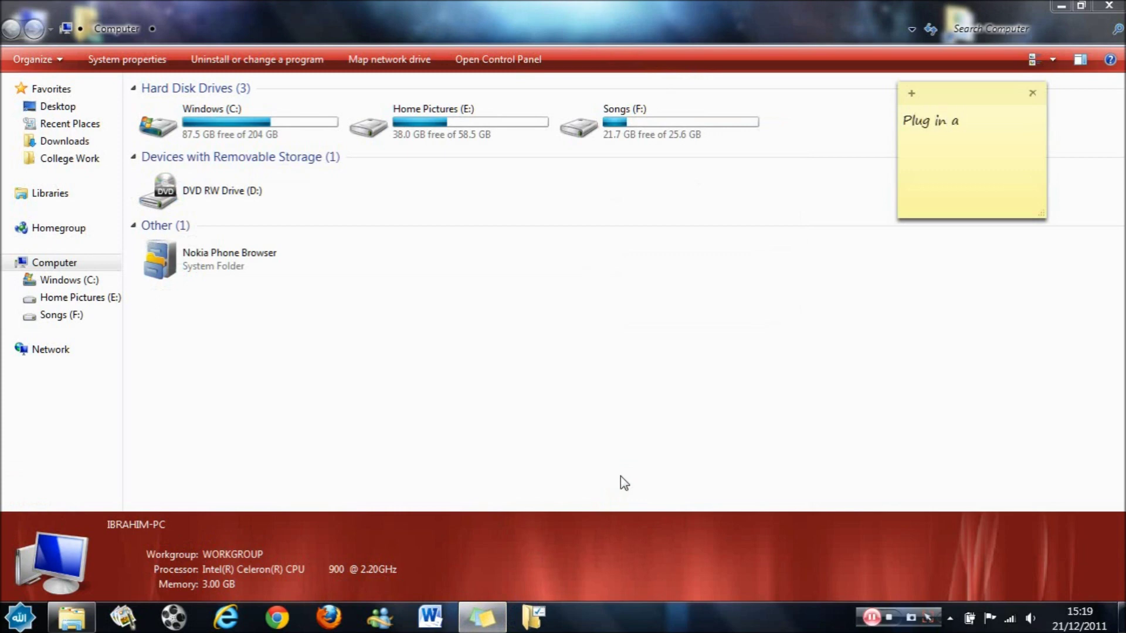
{"action": "type", "text": "n extra USB (if u have one"}
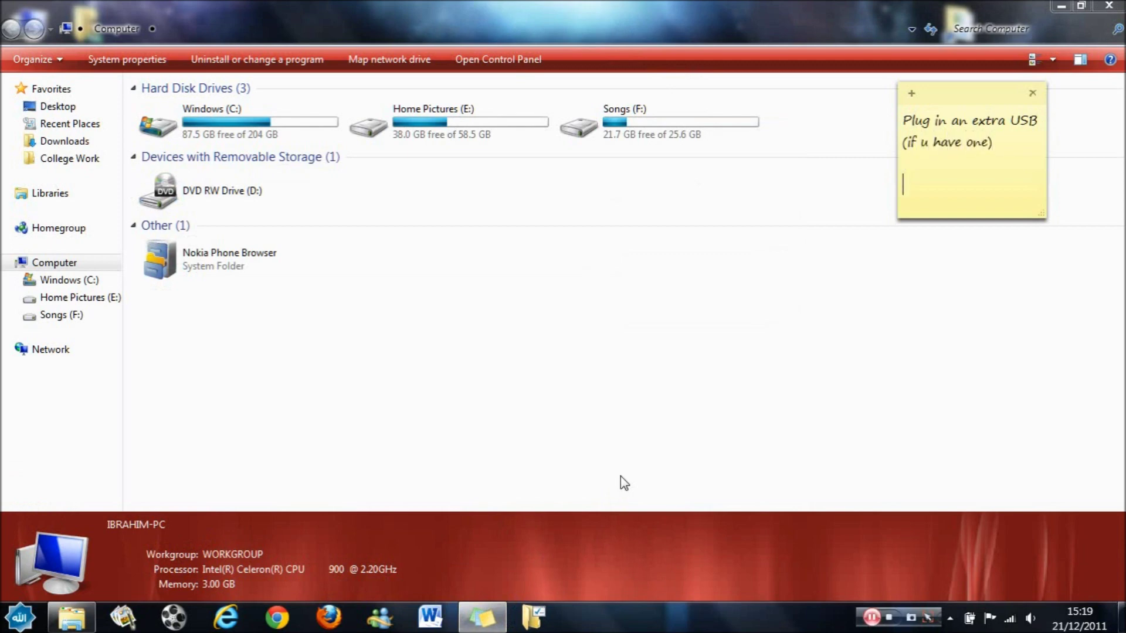
Enlarge the note and replace its text with "But be sure it is an extra becuz u won't be able to put other things in it again (unless formatted"
{"action": "key", "text": "ctrl+a"}
{"action": "key", "text": "BackSpace"}
{"action": "left_click_drag", "start_coordinate": [1041, 215], "coordinate": [1123, 378]}
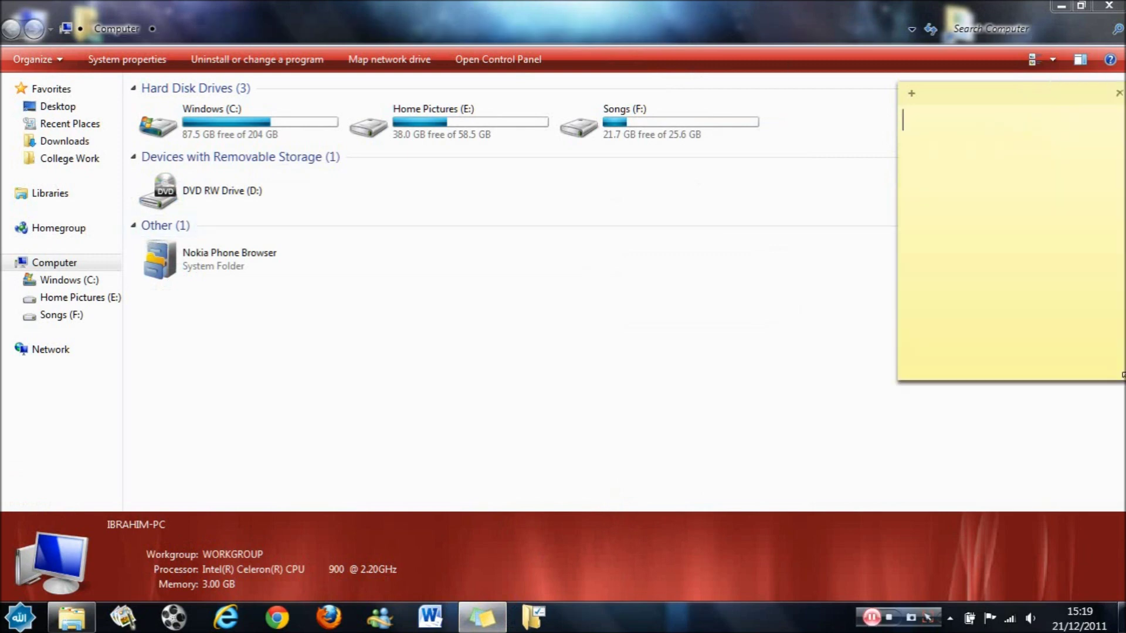
{"action": "type", "text": "But be sure it"}
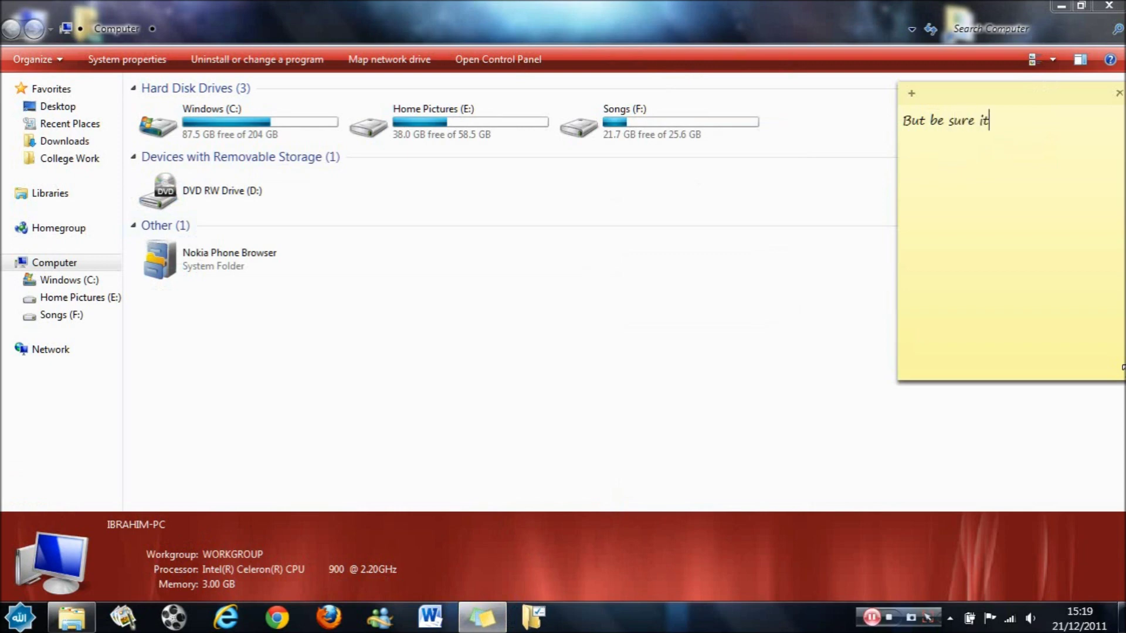
{"action": "type", "text": " is an extra bec"}
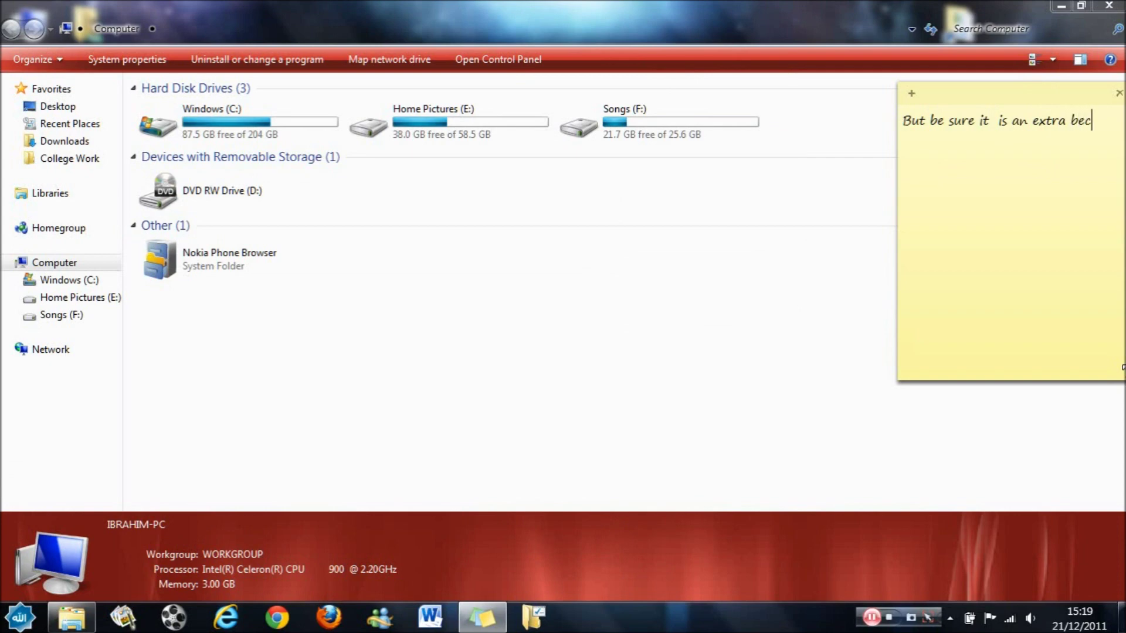
{"action": "type", "text": "uz u won't "}
{"action": "type", "text": "be able to"}
{"action": "type", "text": " put other "}
{"action": "type", "text": "things "}
{"action": "type", "text": "in it agai"}
{"action": "type", "text": "n (unles"}
{"action": "type", "text": "s formatted"}
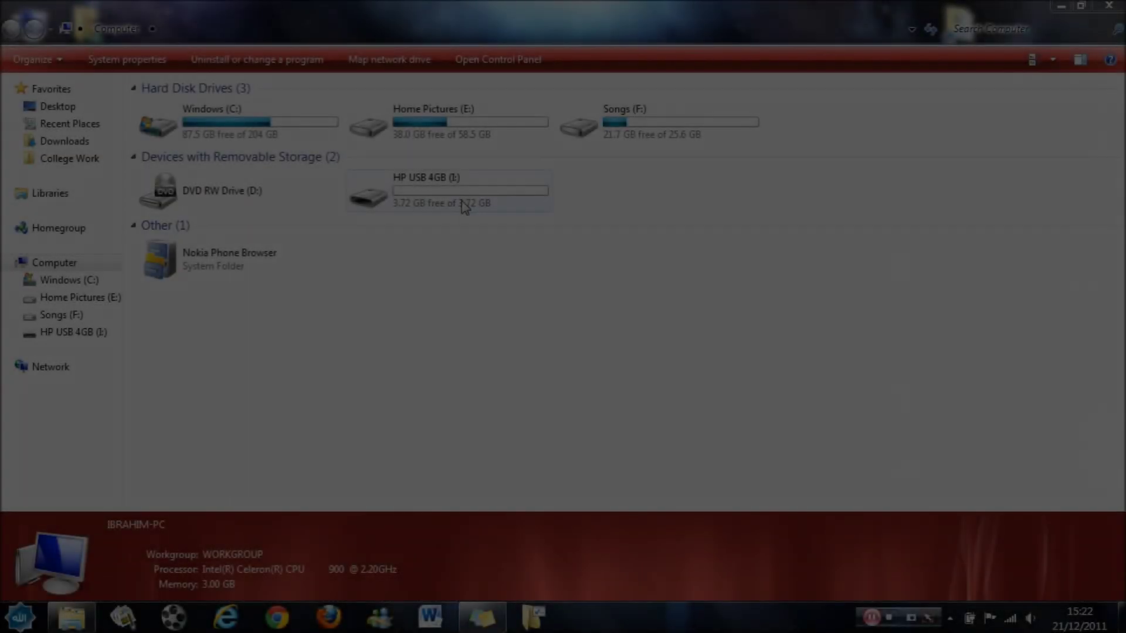
Select the HP USB 4GB (I:) drive and replace the note's text with "To get started first right click it"
{"action": "left_click", "coordinate": [462, 201]}
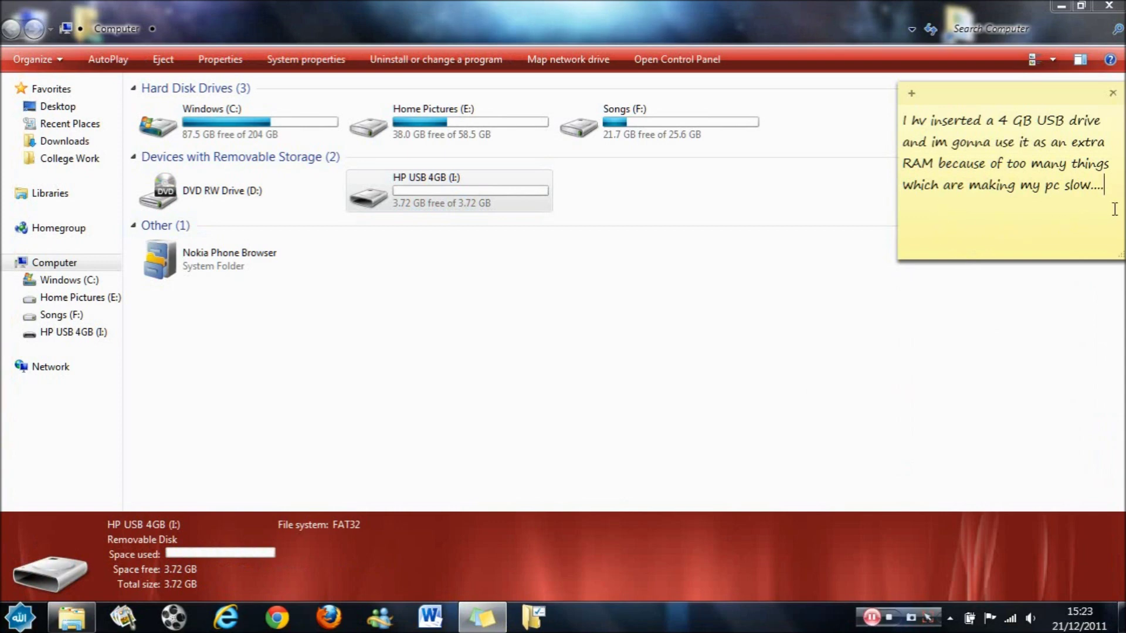
{"action": "left_click_drag", "start_coordinate": [1112, 207], "coordinate": [872, 109]}
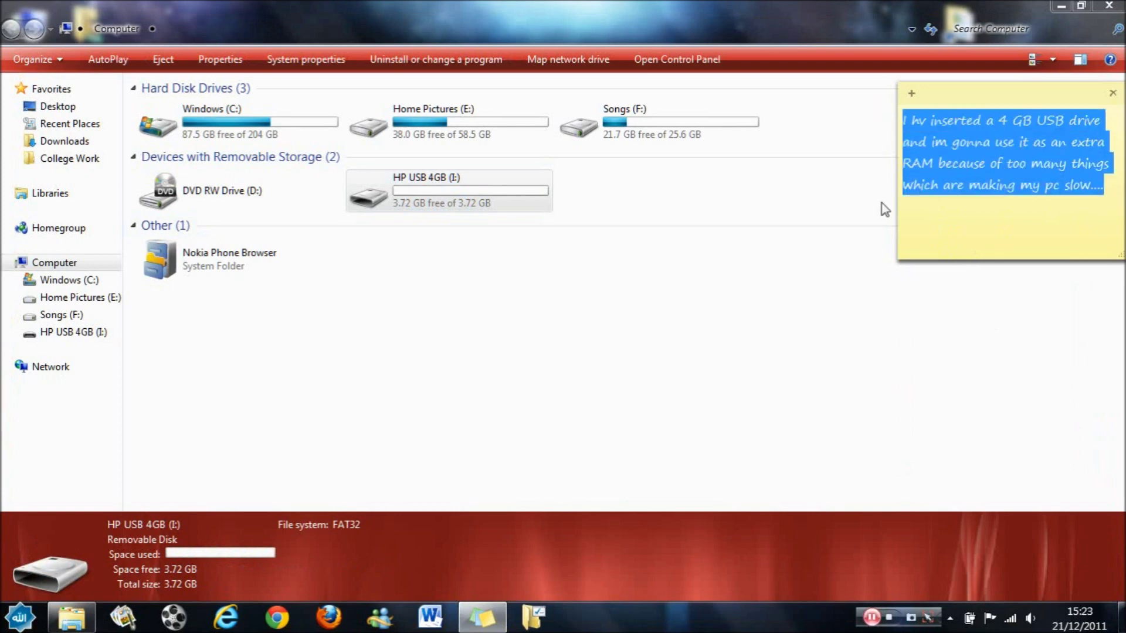
{"action": "type", "text": "To get start"}
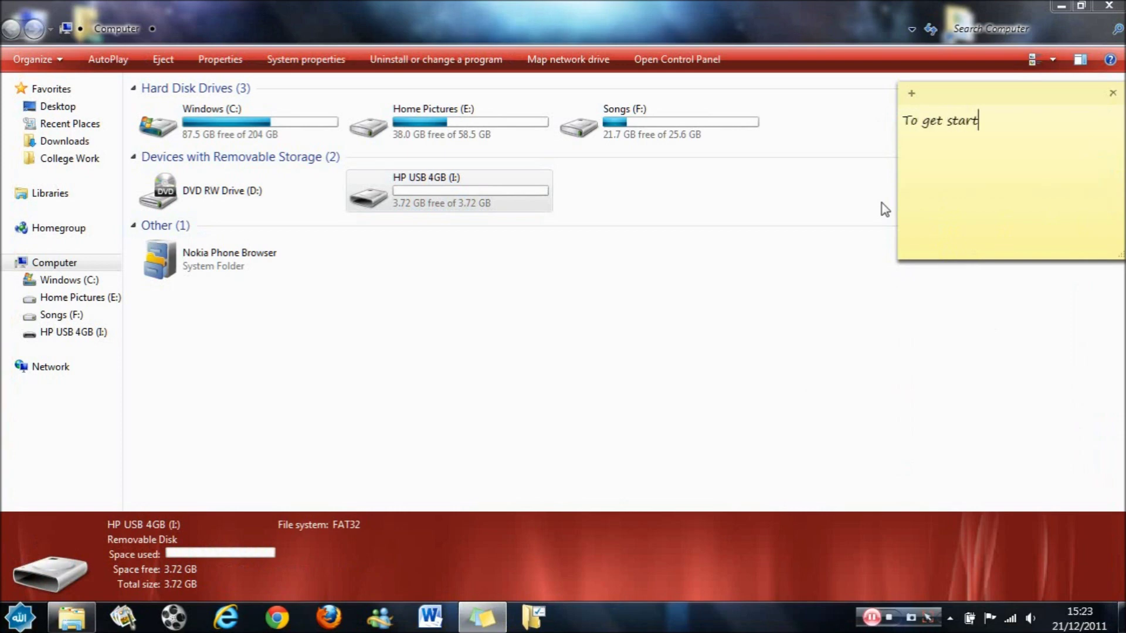
{"action": "type", "text": "ed first "}
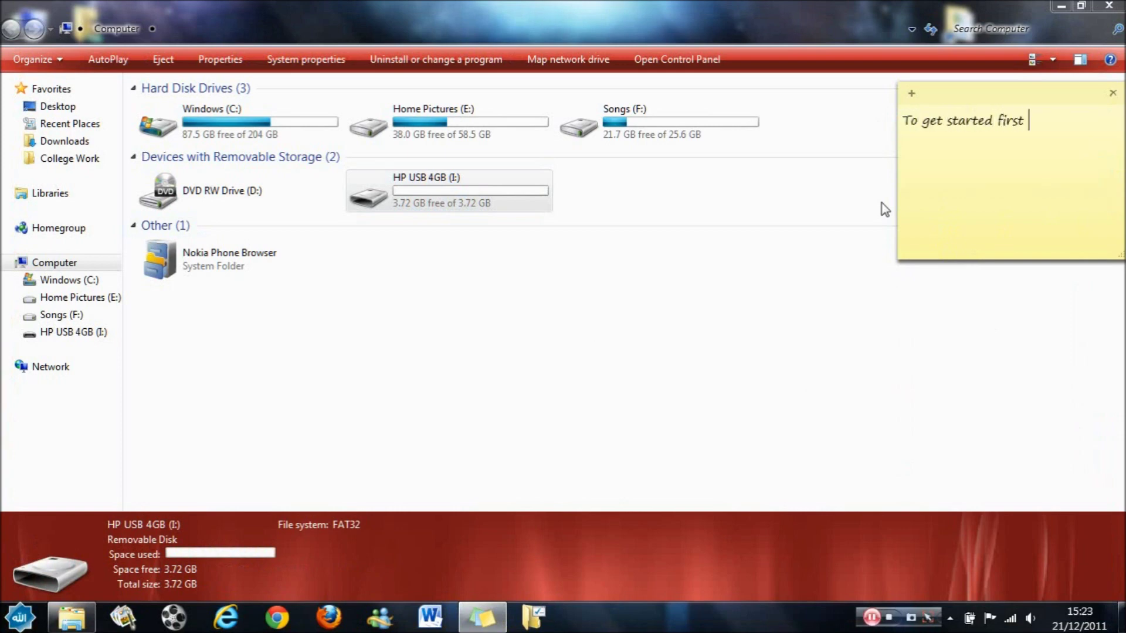
{"action": "type", "text": "right click it"}
Open the properties of the HP USB 4GB (I:) drive
{"action": "right_click", "coordinate": [440, 189]}
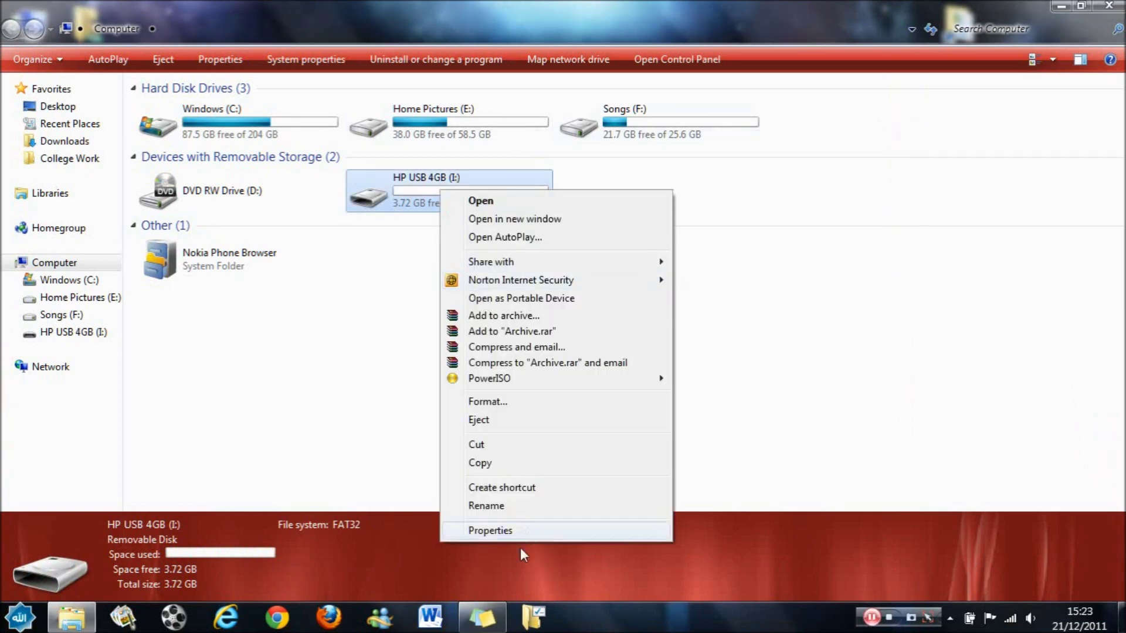
{"action": "left_click", "coordinate": [519, 548]}
Extend the note with ": go to its properties and select readyboost", and show the USB drive's ReadyBoost settings
{"action": "mouse_move", "coordinate": [492, 615]}
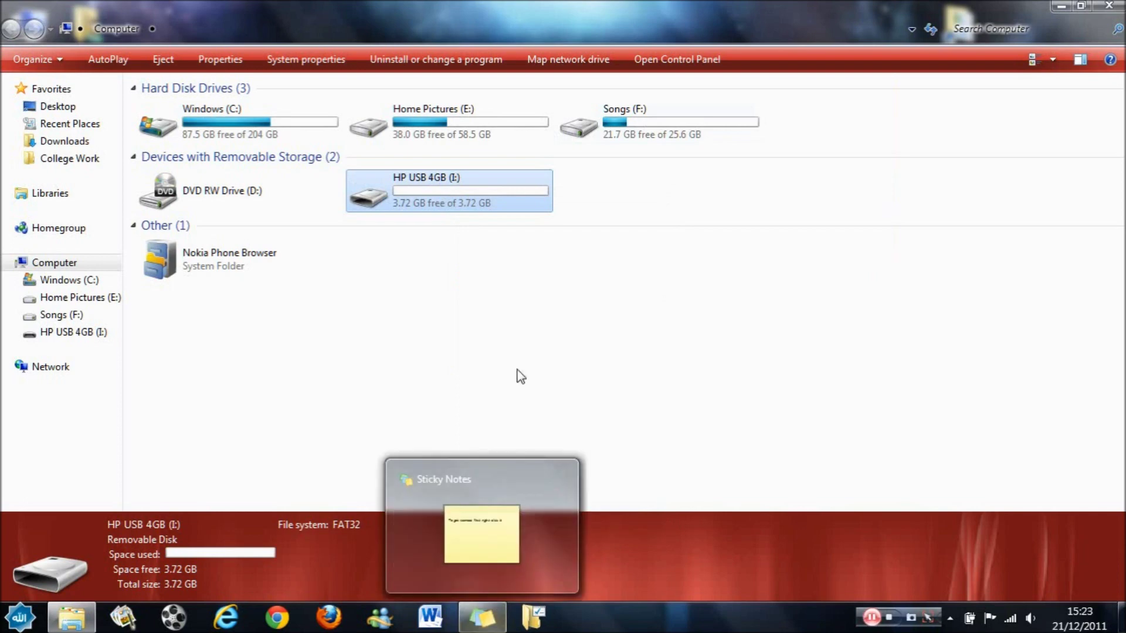
{"action": "left_click", "coordinate": [502, 617]}
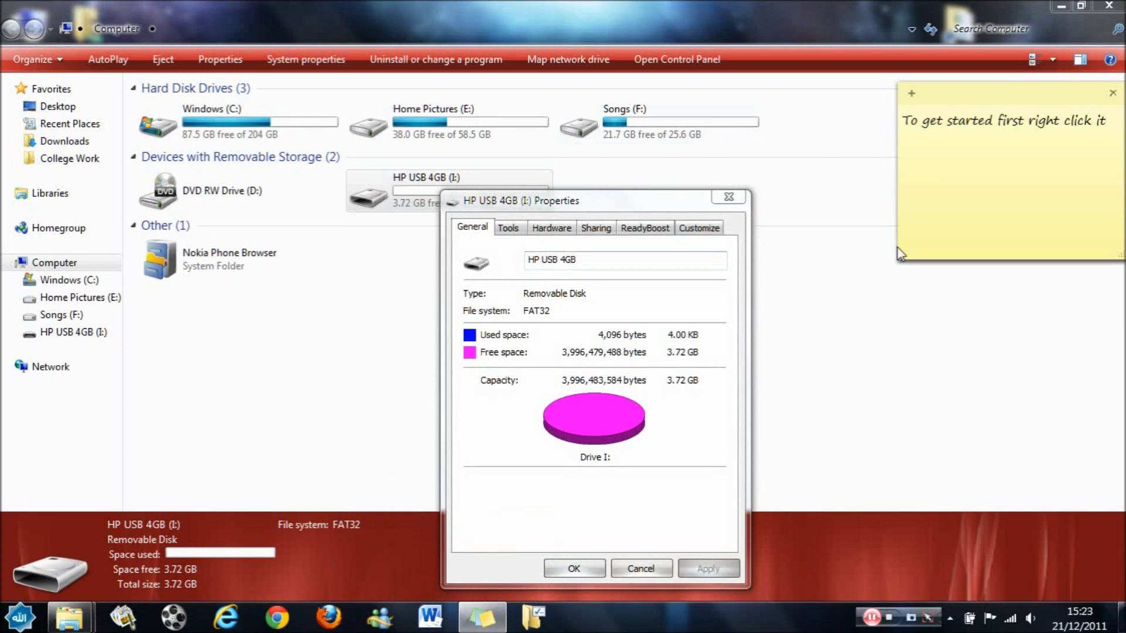
{"action": "type", "text": "o to its properties and s"}
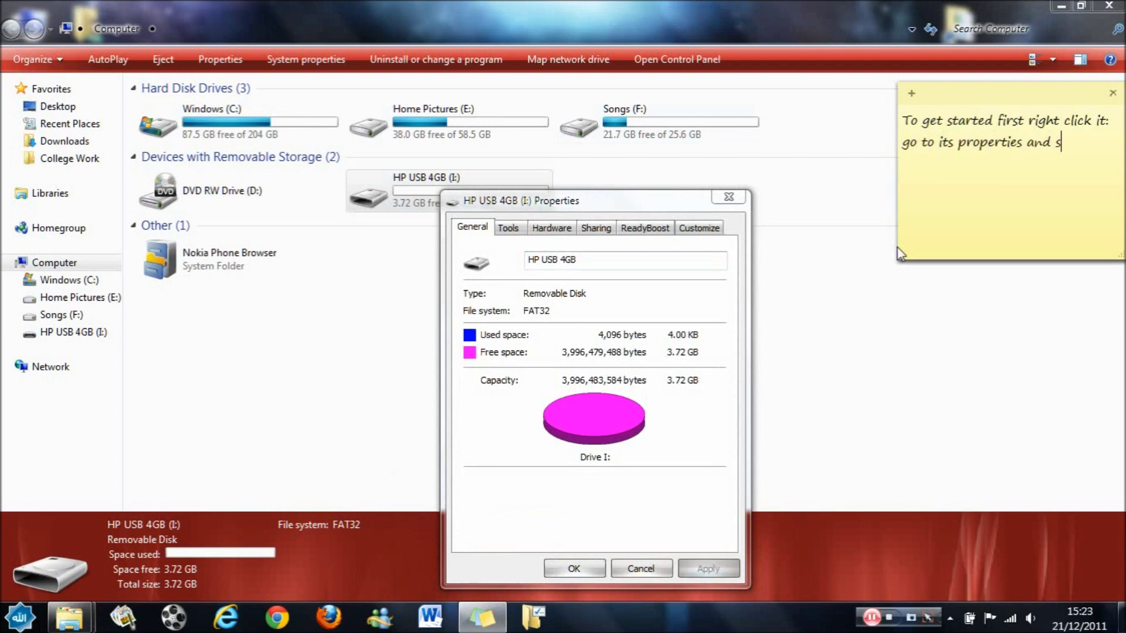
{"action": "type", "text": "elect readyboost"}
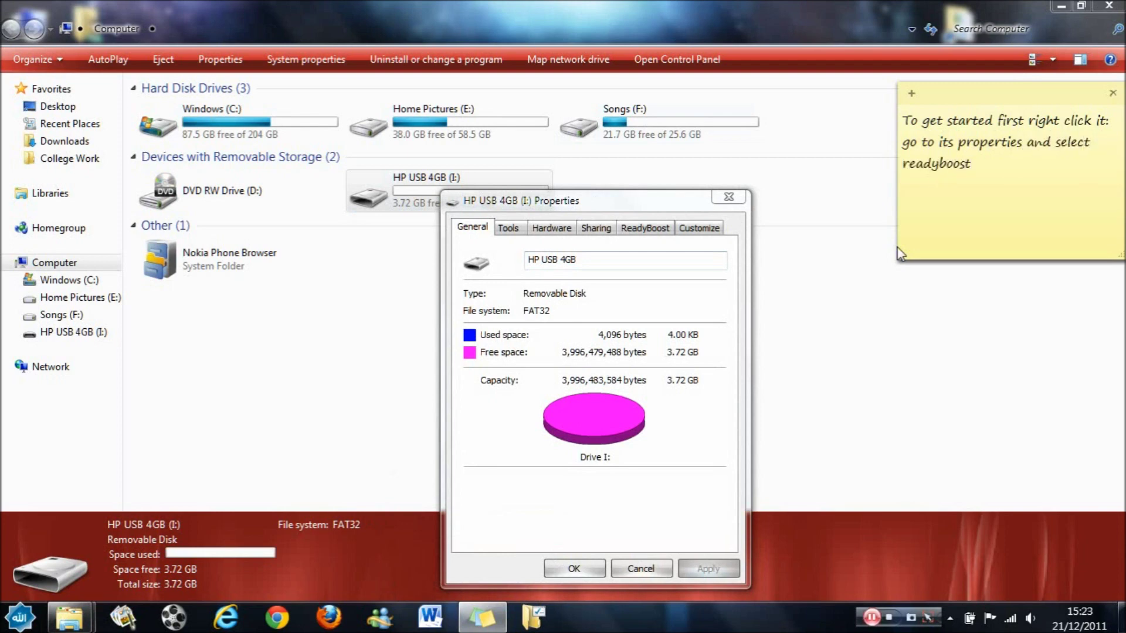
{"action": "left_click", "coordinate": [651, 228]}
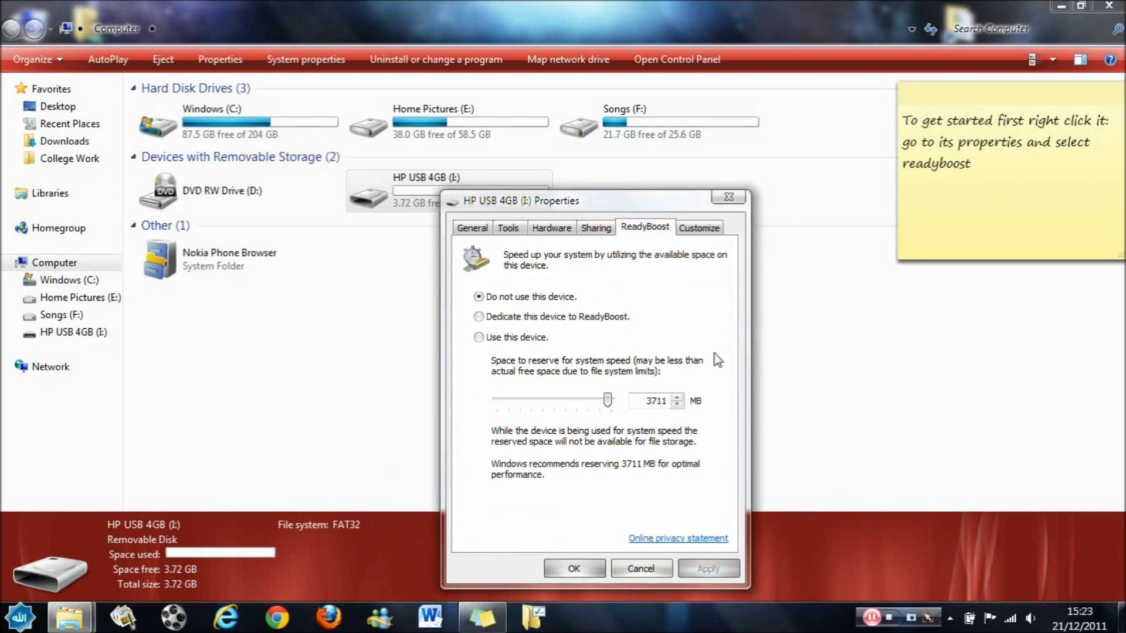
Replace the note's text with "Select Use this device and appoint the number of memory that u will appoint as the extra RAM."
{"action": "left_click", "coordinate": [1034, 182]}
{"action": "left_click_drag", "start_coordinate": [1034, 182], "coordinate": [854, 79]}
{"action": "key", "text": "BackSpace"}
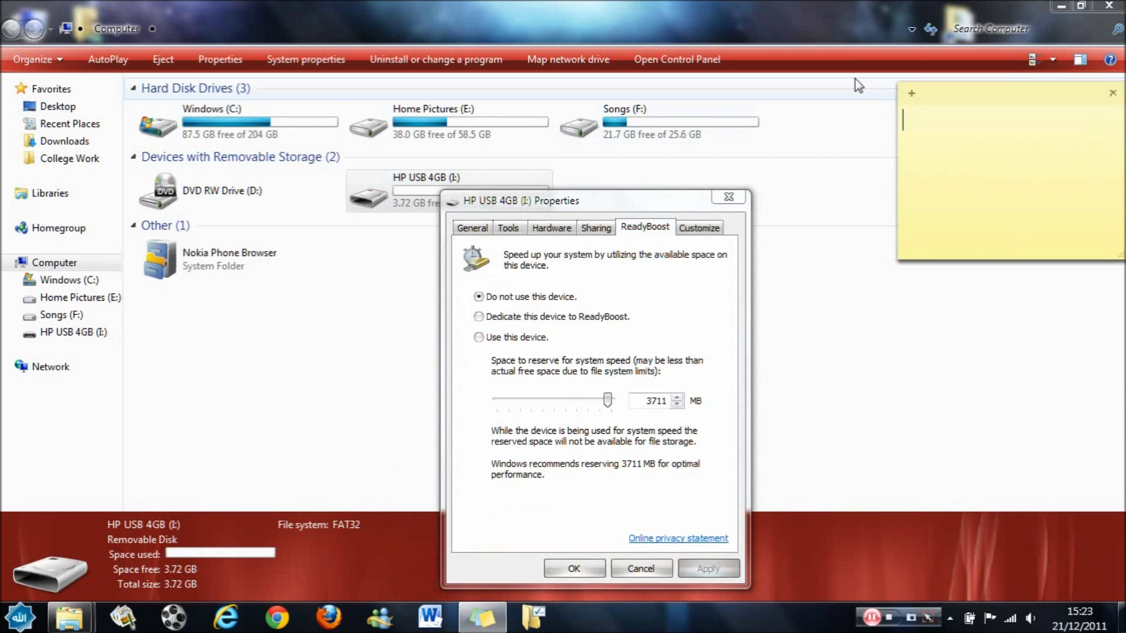
{"action": "type", "text": "Select Use this device"}
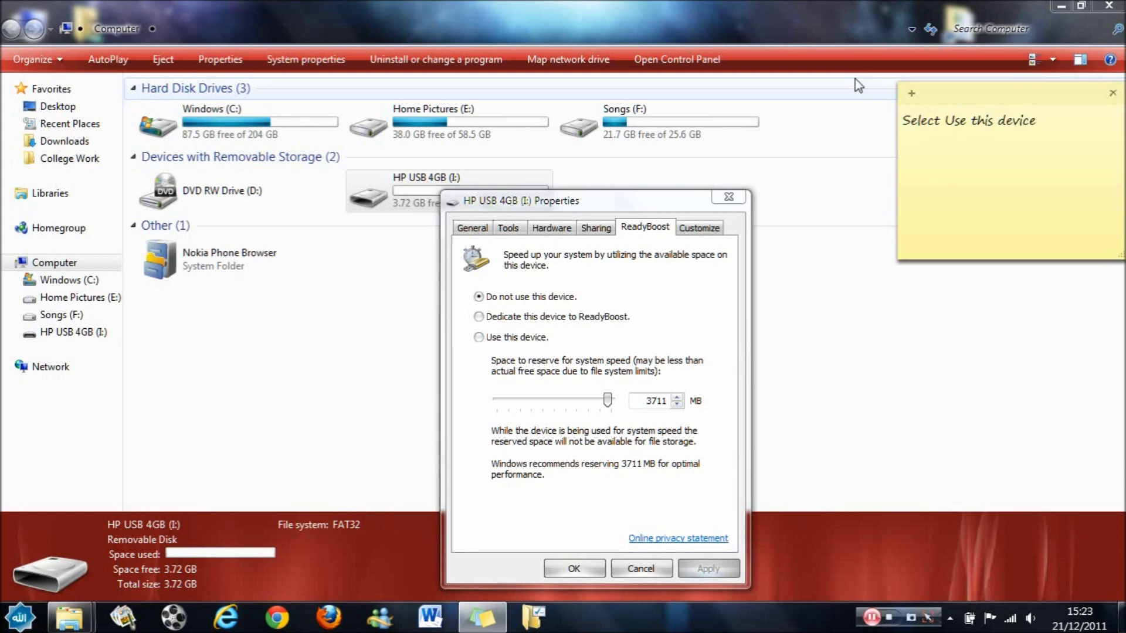
{"action": "type", "text": " and appoint the n"}
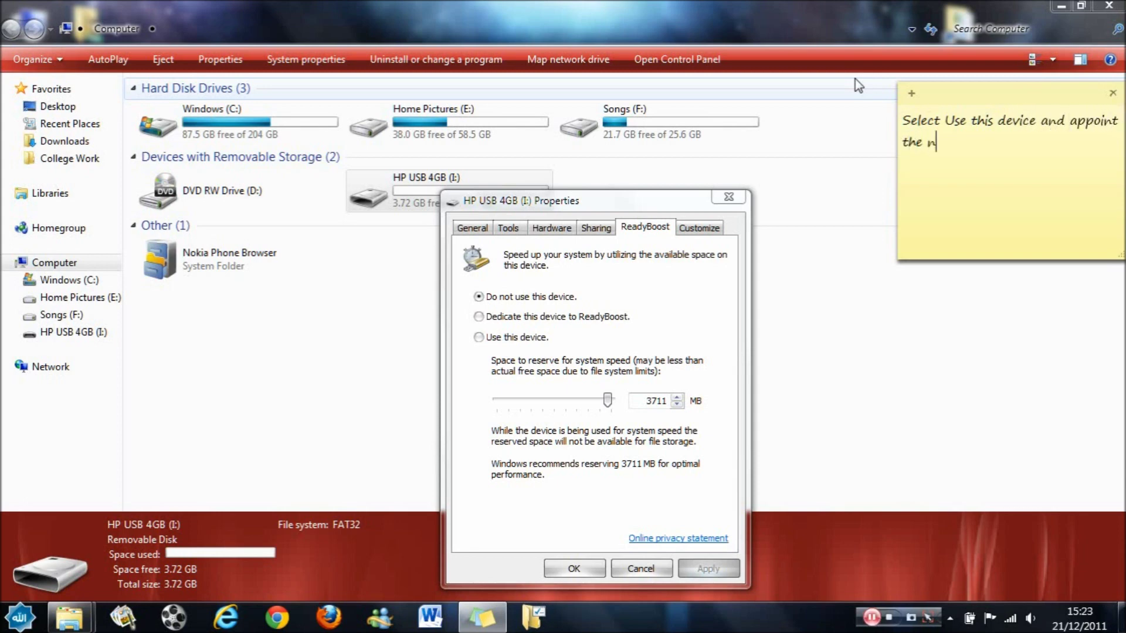
{"action": "type", "text": "umber of memory"}
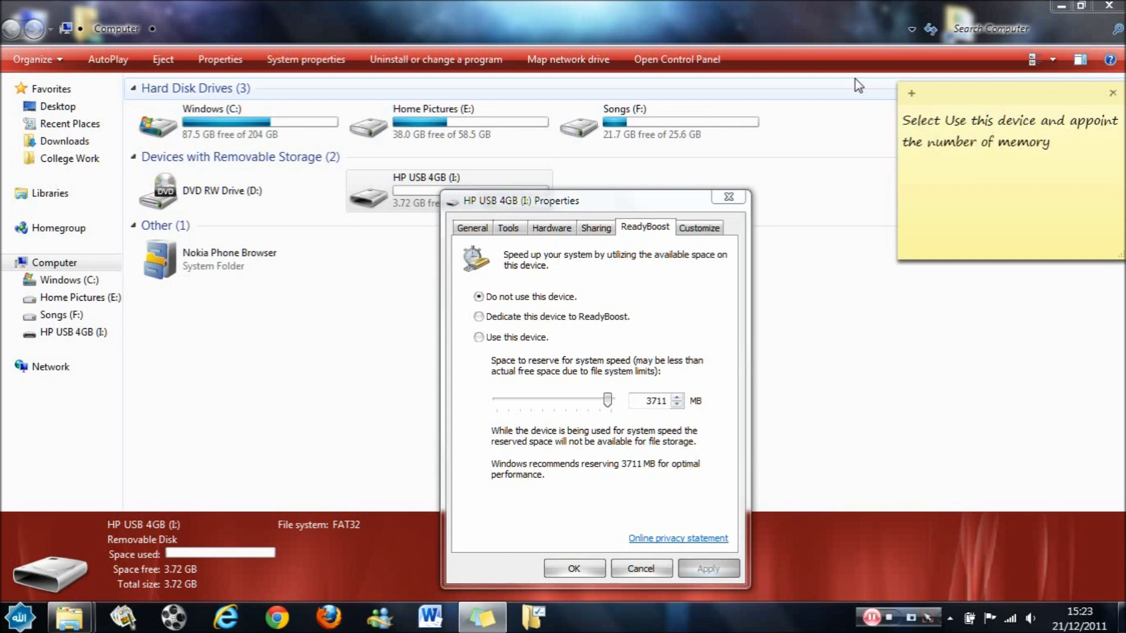
{"action": "type", "text": " that u will apppo"}
{"action": "key", "text": "BackSpace"}
{"action": "type", "text": "oint as "}
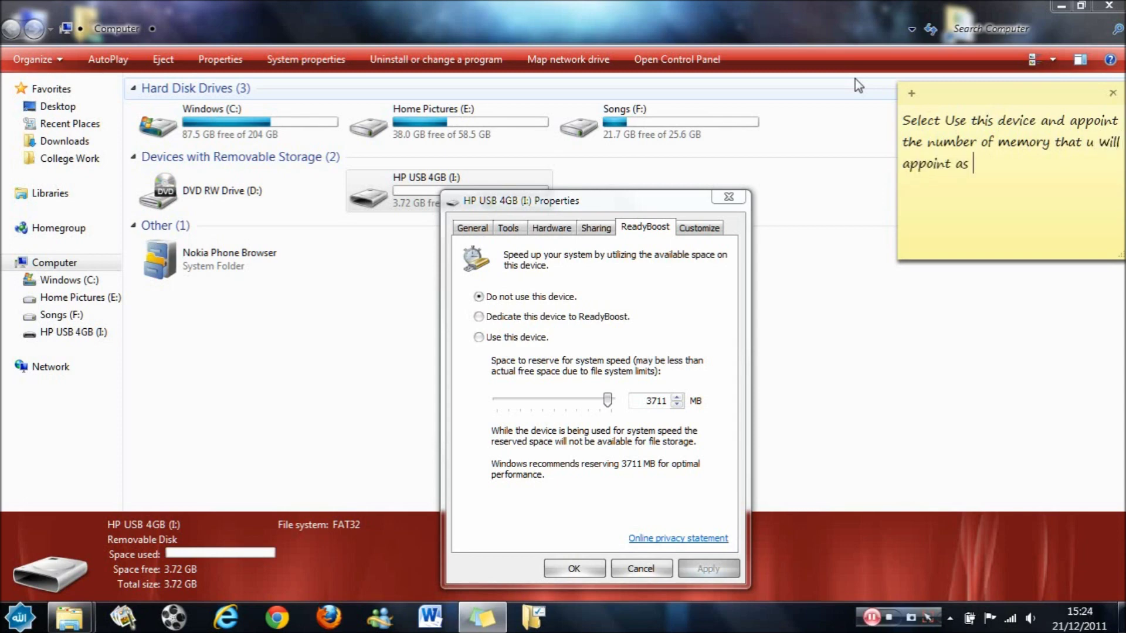
{"action": "type", "text": "the extra RAM."}
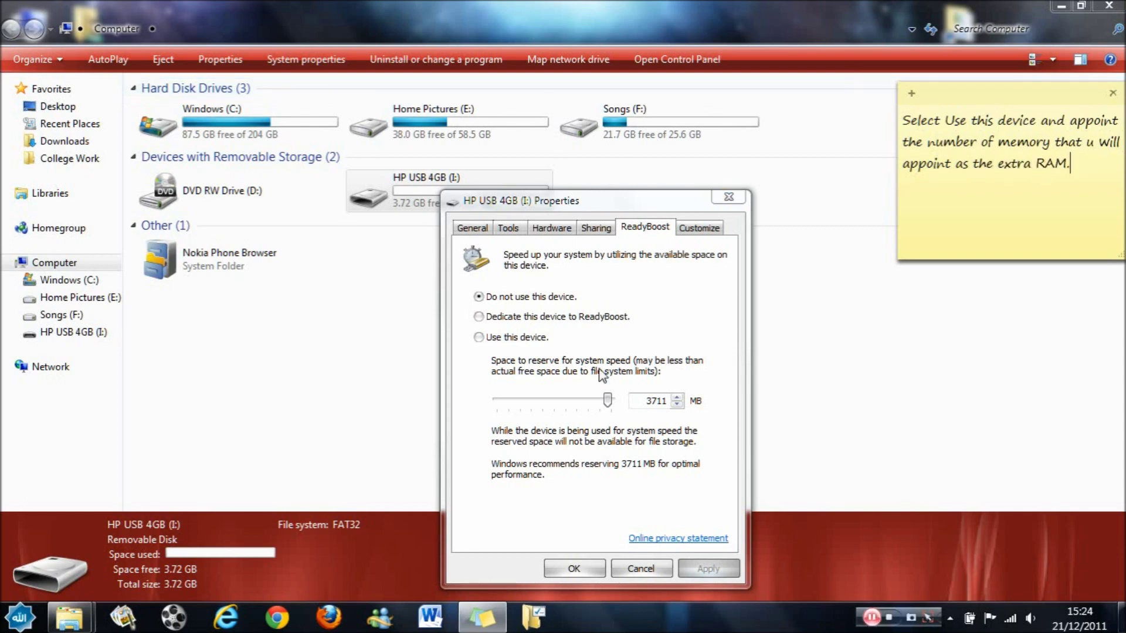
Set ReadyBoost to use this device with 3806 MB reserved for system speed, and apply the change
{"action": "left_click", "coordinate": [479, 337]}
{"action": "mouse_move", "coordinate": [607, 400]}
{"action": "left_mouse_down"}
{"action": "mouse_move", "coordinate": [589, 400]}
{"action": "mouse_move", "coordinate": [610, 400]}
{"action": "left_mouse_up"}
{"action": "left_click", "coordinate": [707, 568]}
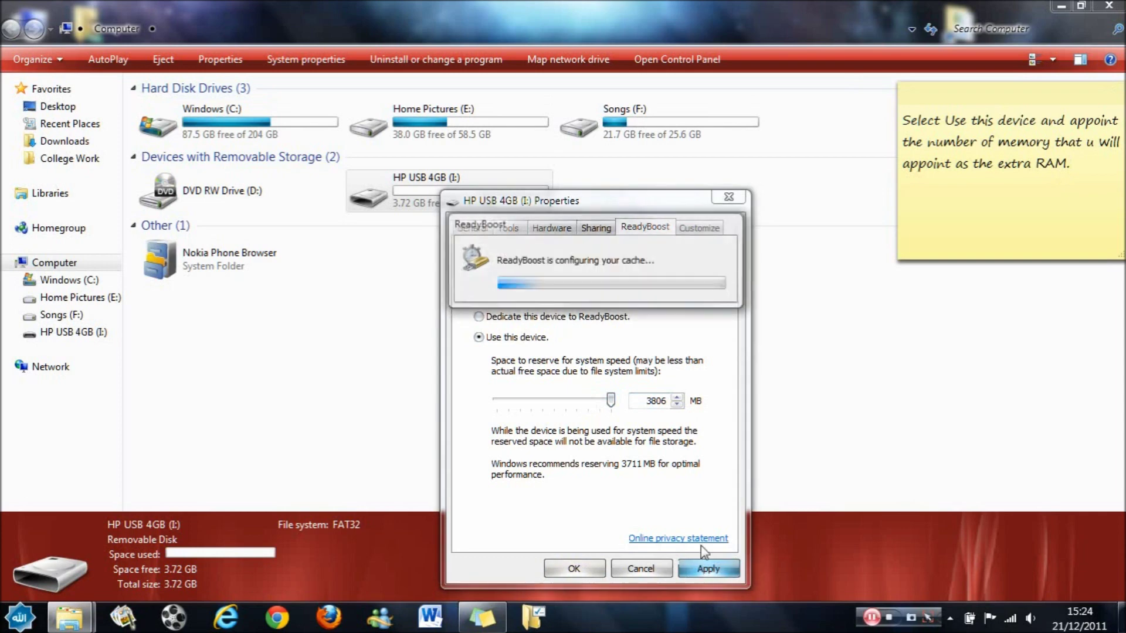
Add the paragraph "It then configures the USB and combines it with the PC processes." to the note, and close the drive's properties
{"action": "left_click", "coordinate": [1089, 195]}
{"action": "key", "text": "Return"}
{"action": "key", "text": "Return"}
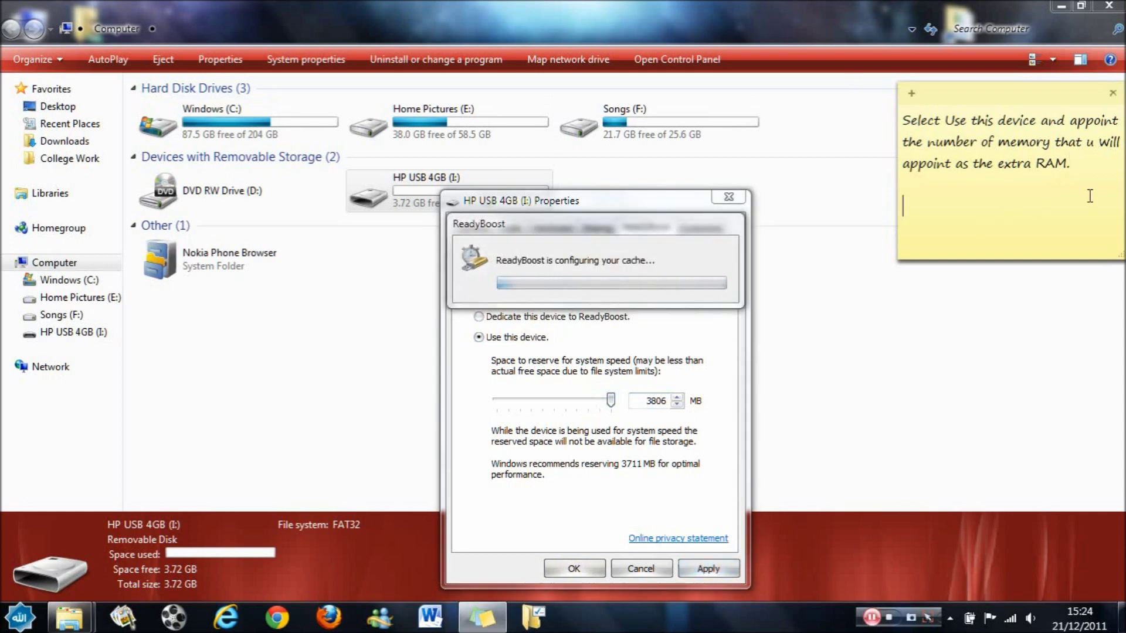
{"action": "type", "text": "It then co"}
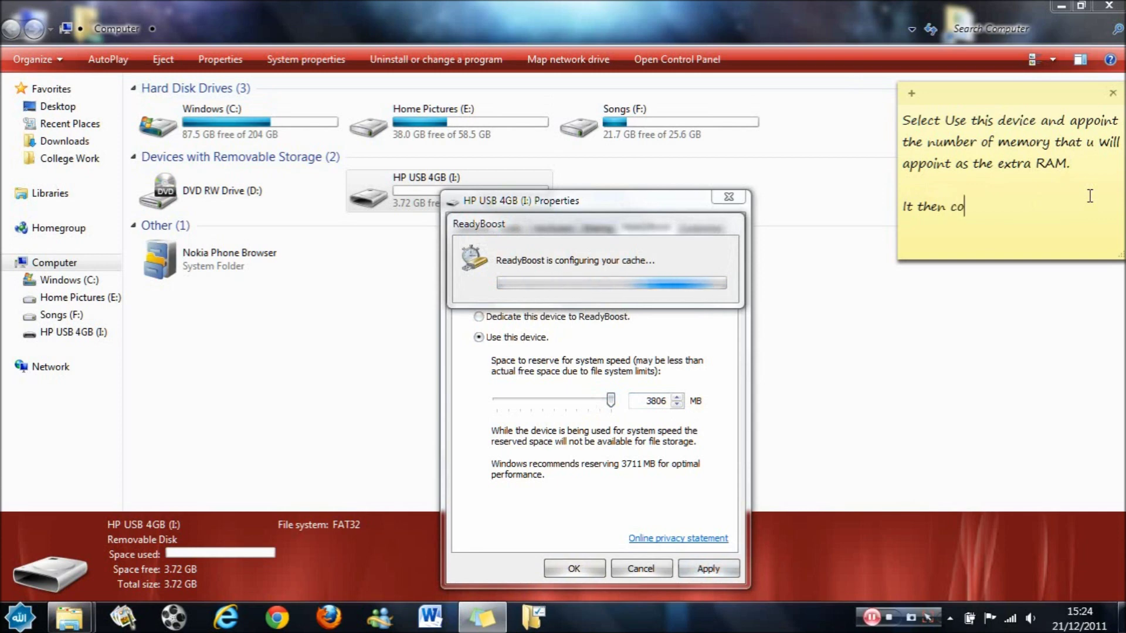
{"action": "type", "text": "nfigures "}
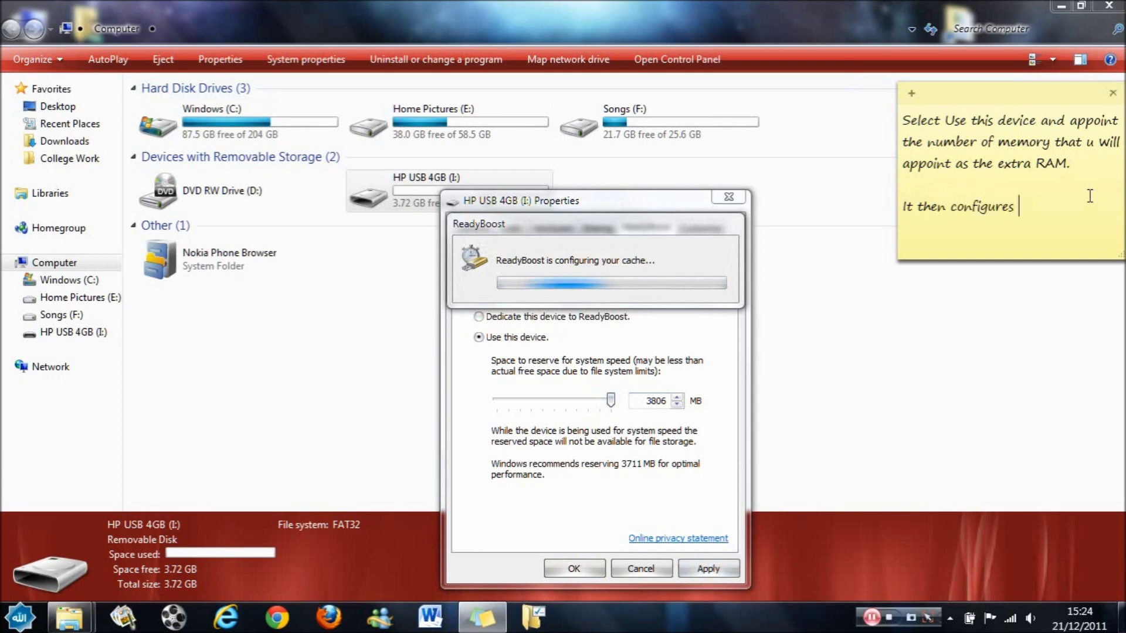
{"action": "type", "text": "the USB and"}
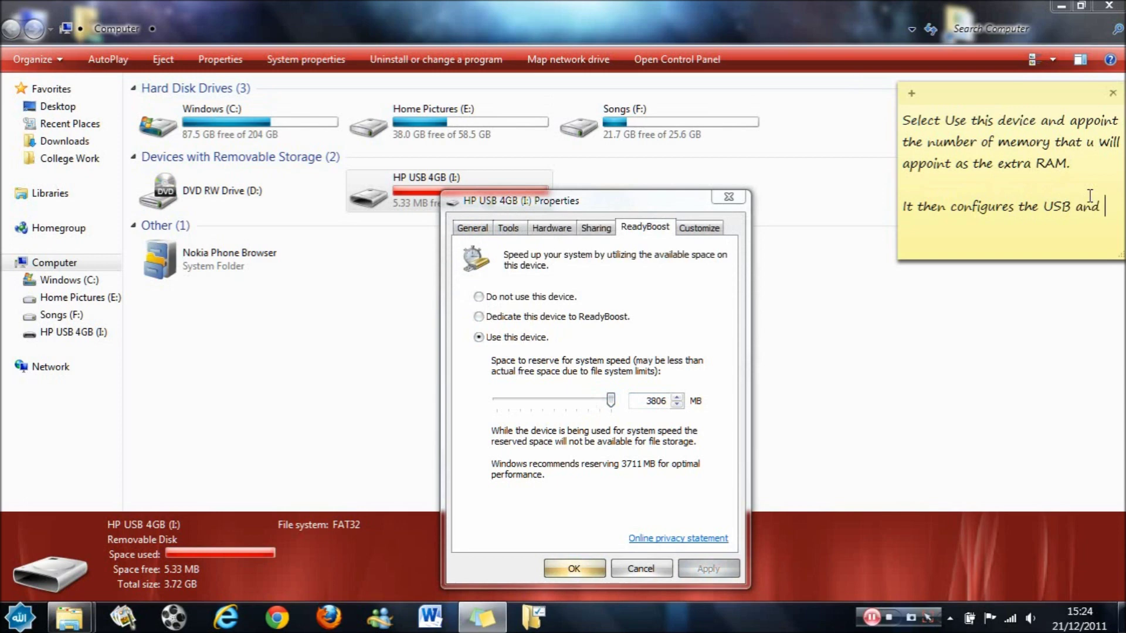
{"action": "type", "text": " combines it with the"}
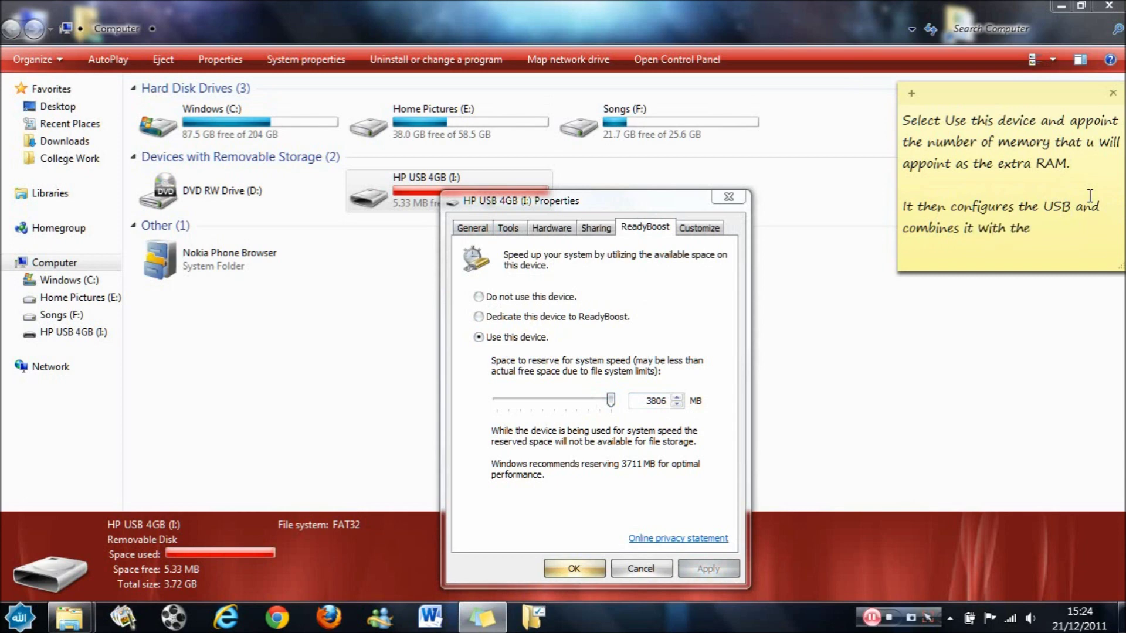
{"action": "type", "text": " PC processes."}
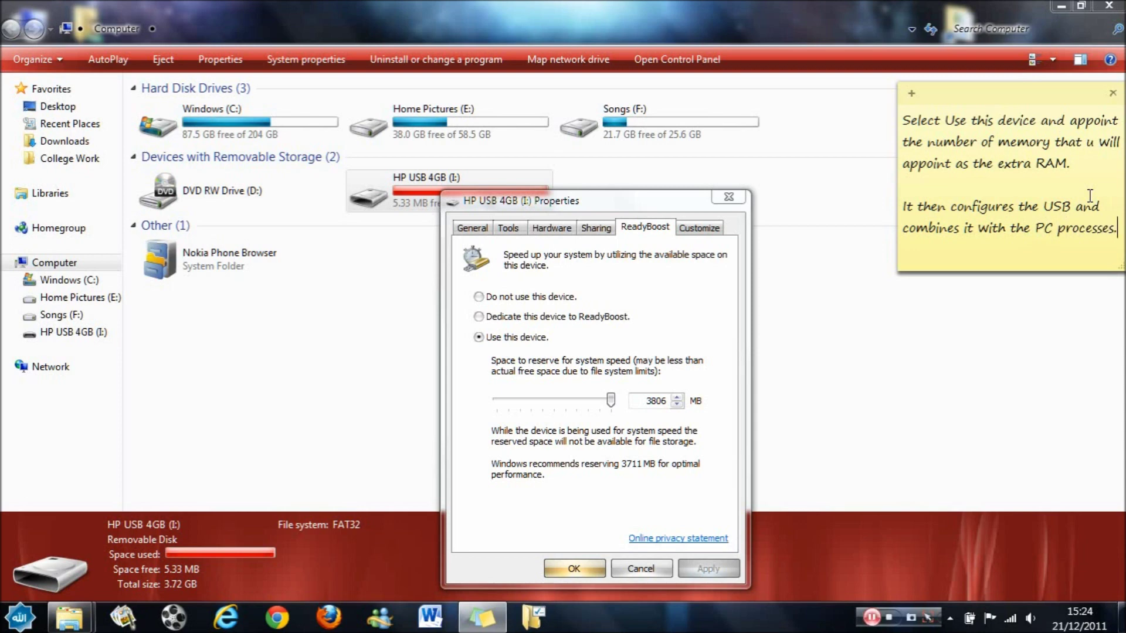
{"action": "left_click", "coordinate": [584, 573]}
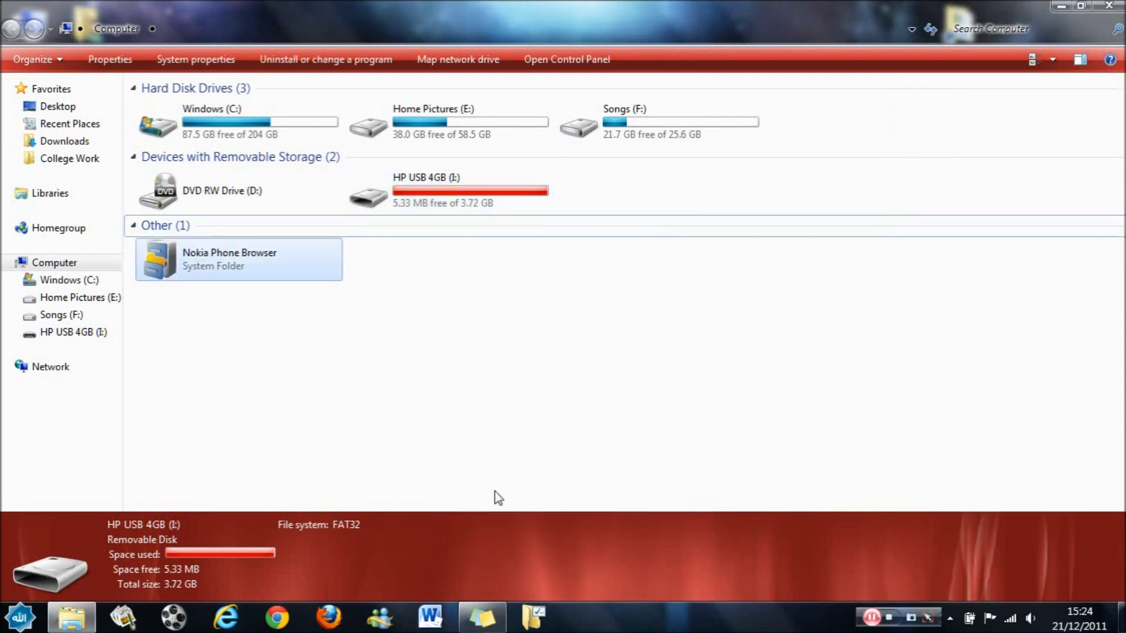
Bring back the sticky note and replace its text with "Its already full becuz i used all of it. (so can u)"
{"action": "left_click", "coordinate": [482, 616]}
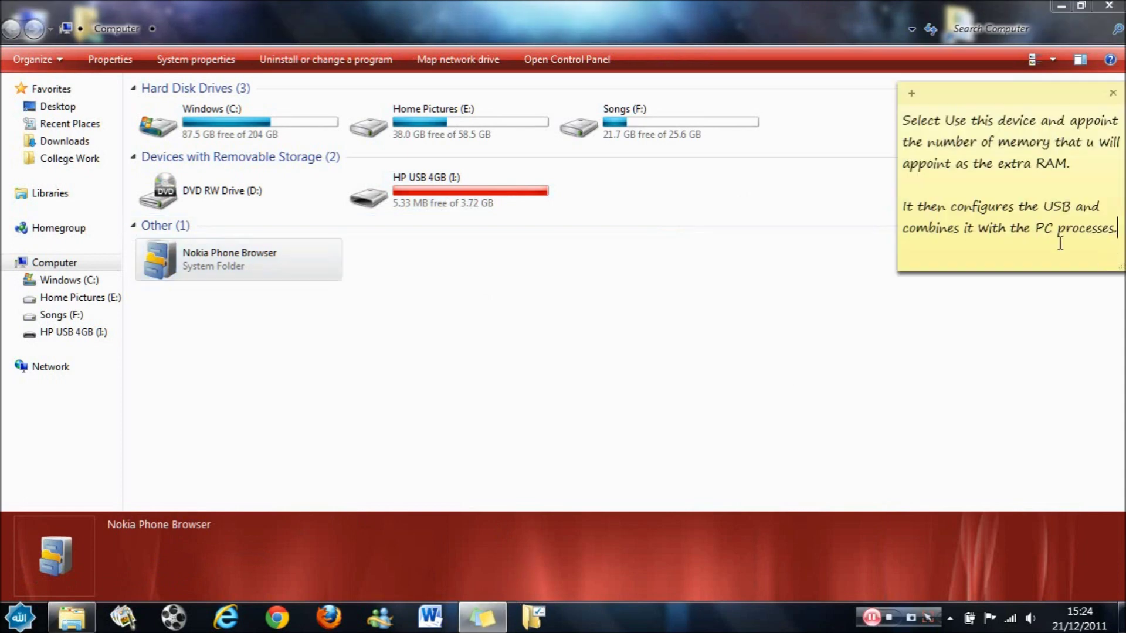
{"action": "left_click_drag", "start_coordinate": [1116, 231], "coordinate": [859, 76]}
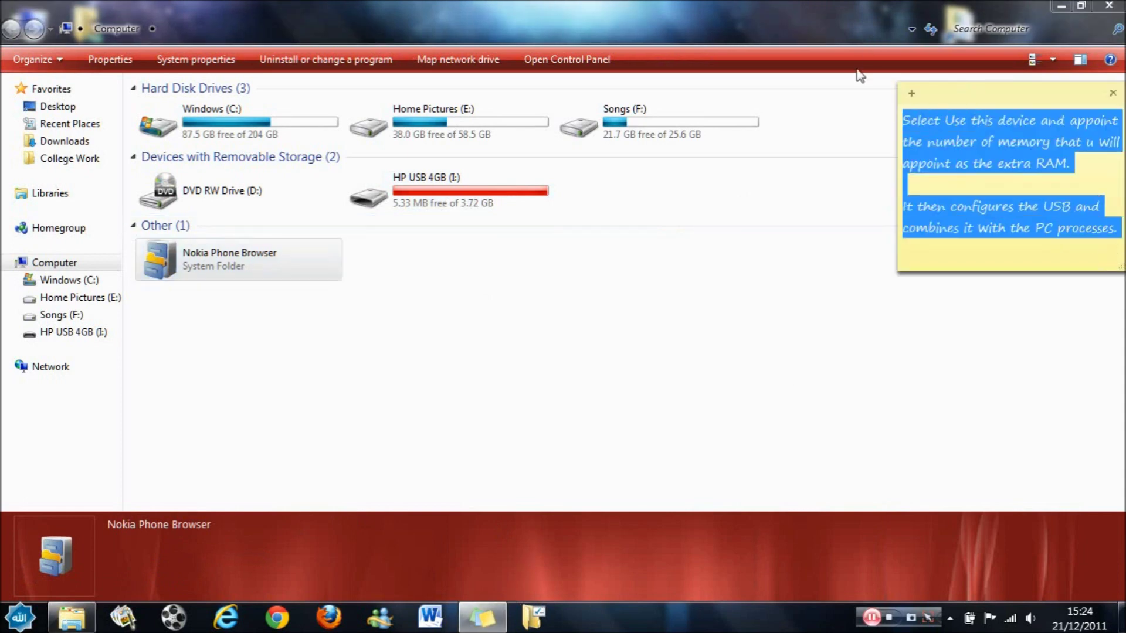
{"action": "key", "text": "BackSpace"}
{"action": "type", "text": "Its already f"}
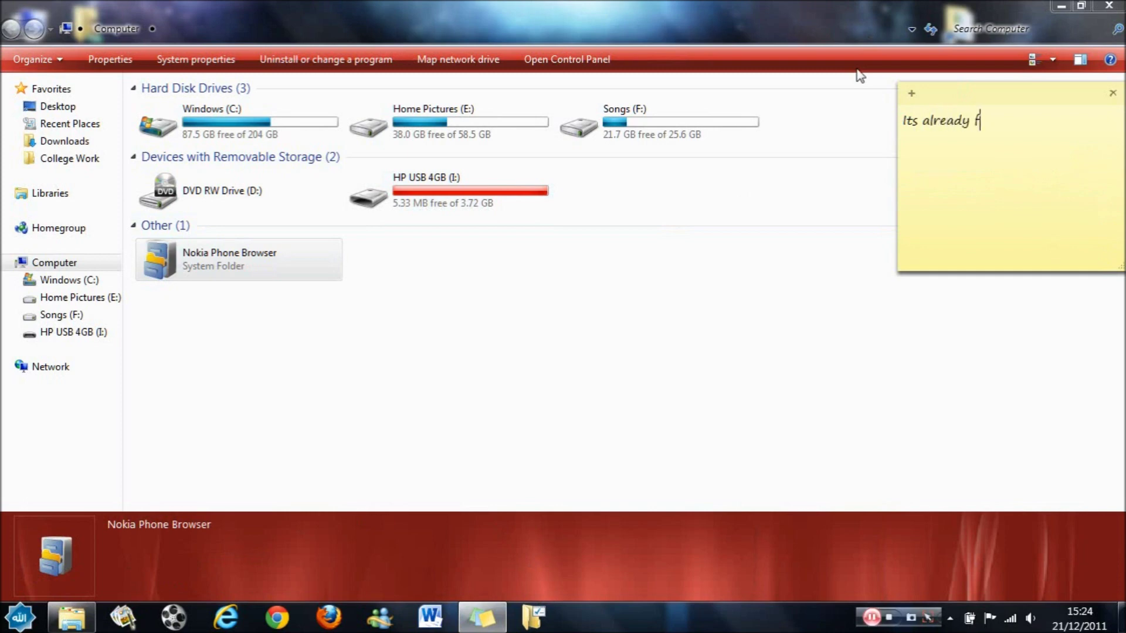
{"action": "type", "text": "ull becuz i used all of it."}
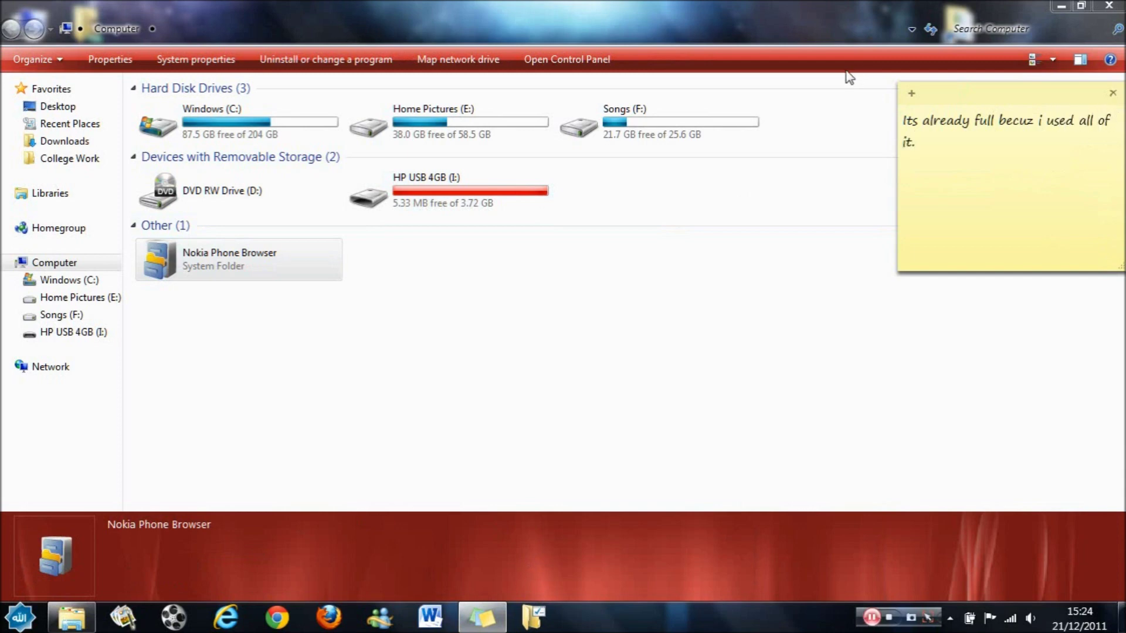
{"action": "type", "text": " (so can u)"}
Replace the note's text with "U know u can use more than a Gig or less than 8 Gig becuz thats the limit."
{"action": "left_click_drag", "start_coordinate": [997, 183], "coordinate": [894, 111]}
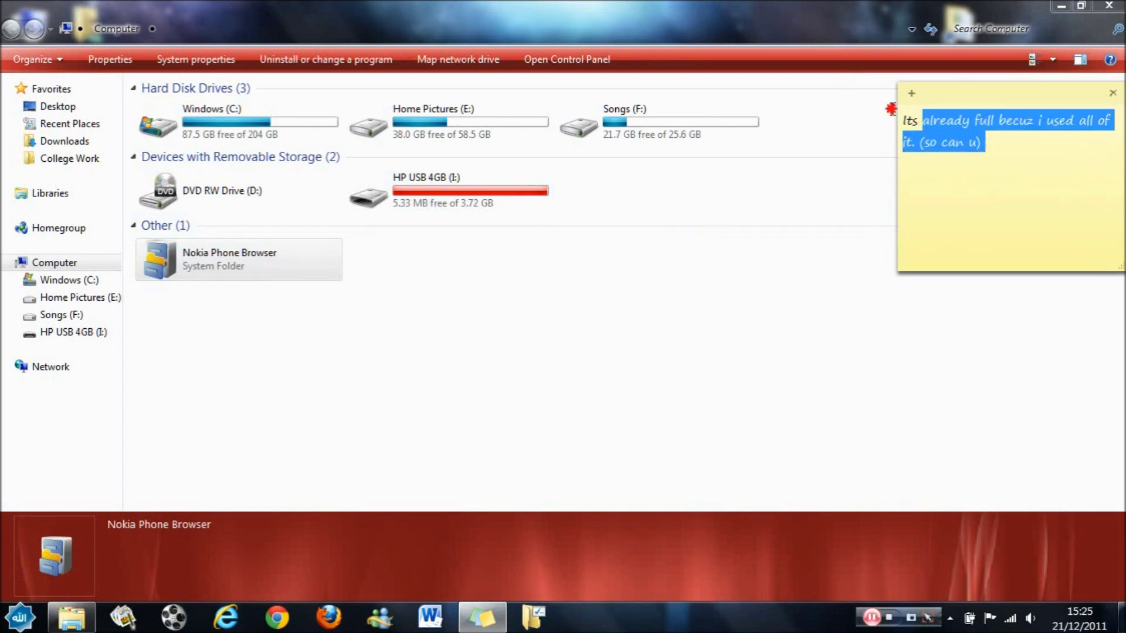
{"action": "type", "text": "U know"}
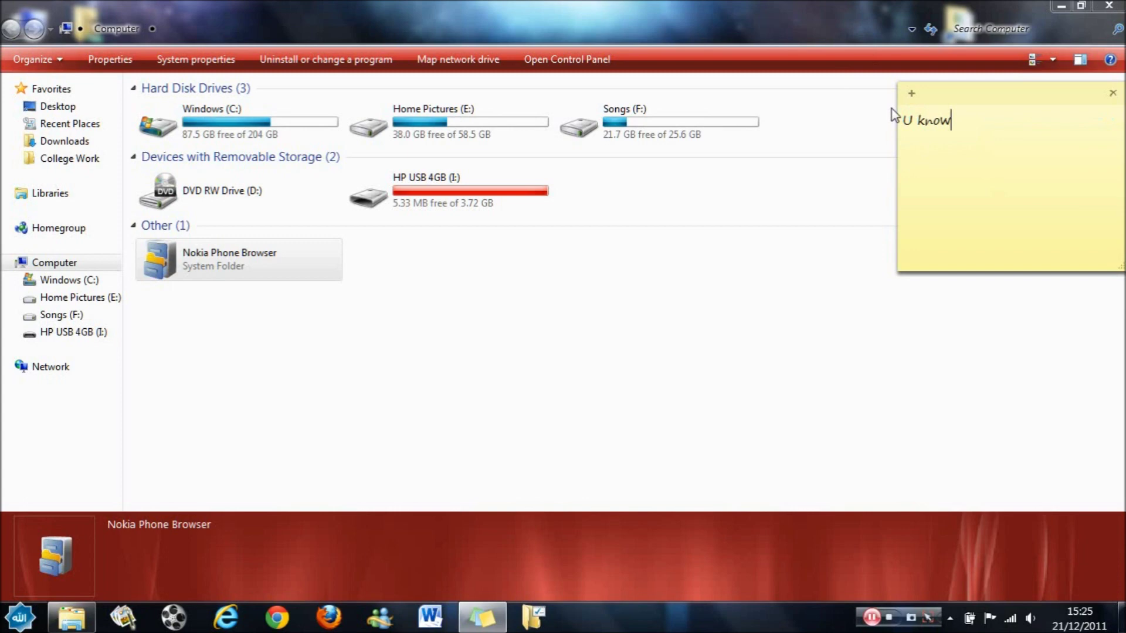
{"action": "type", "text": " u can use more "}
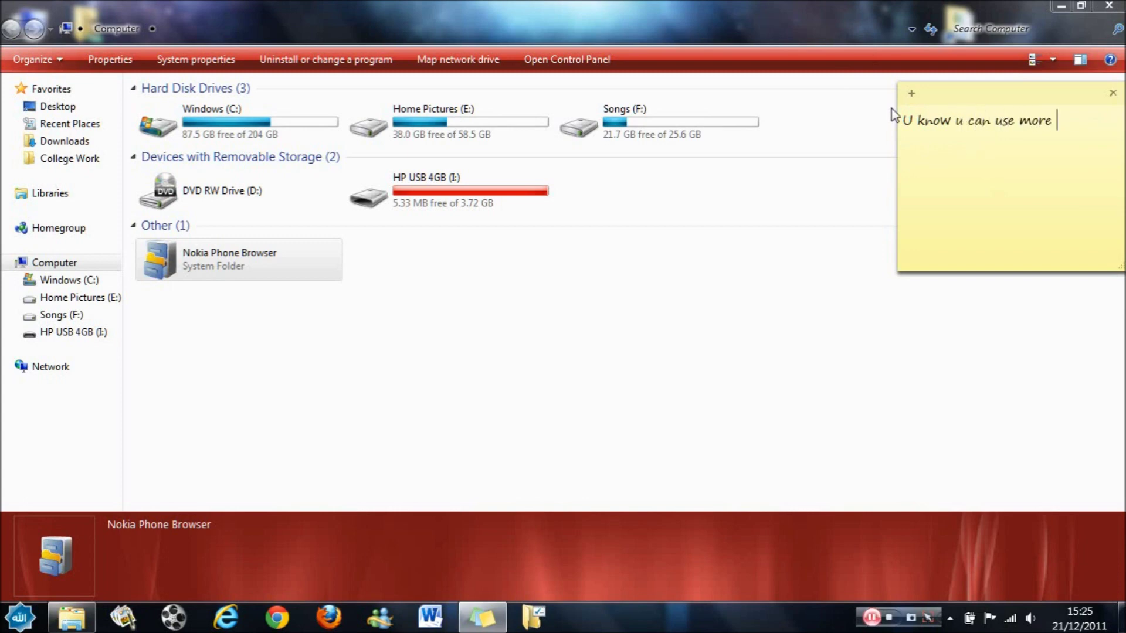
{"action": "type", "text": "than a Gig "}
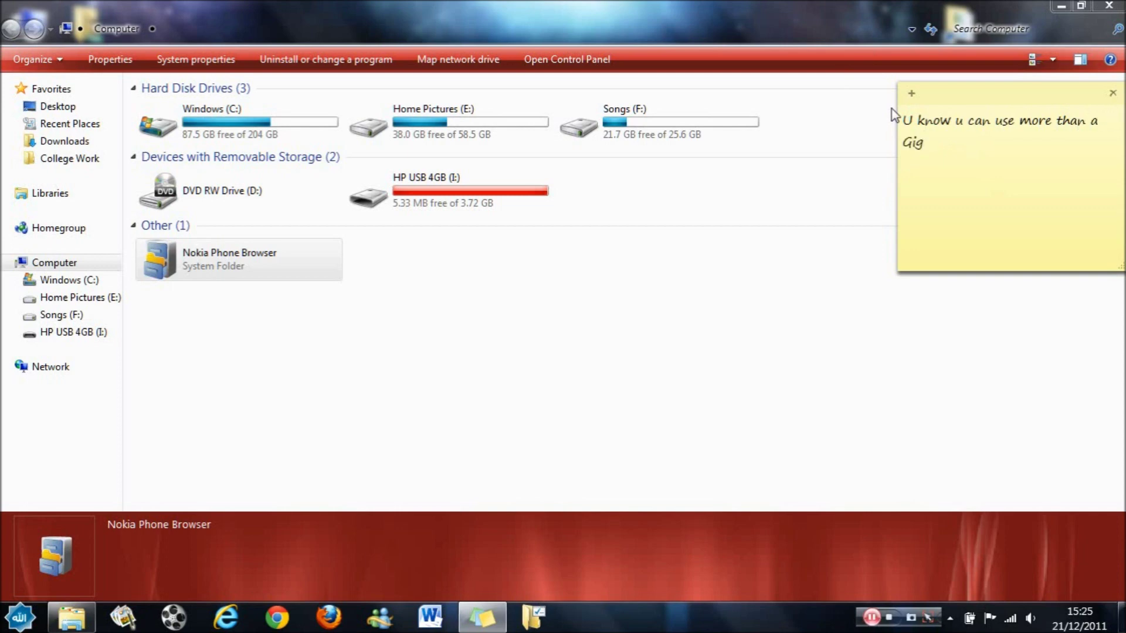
{"action": "type", "text": "or less than 8 Gig becuz thats the limit."}
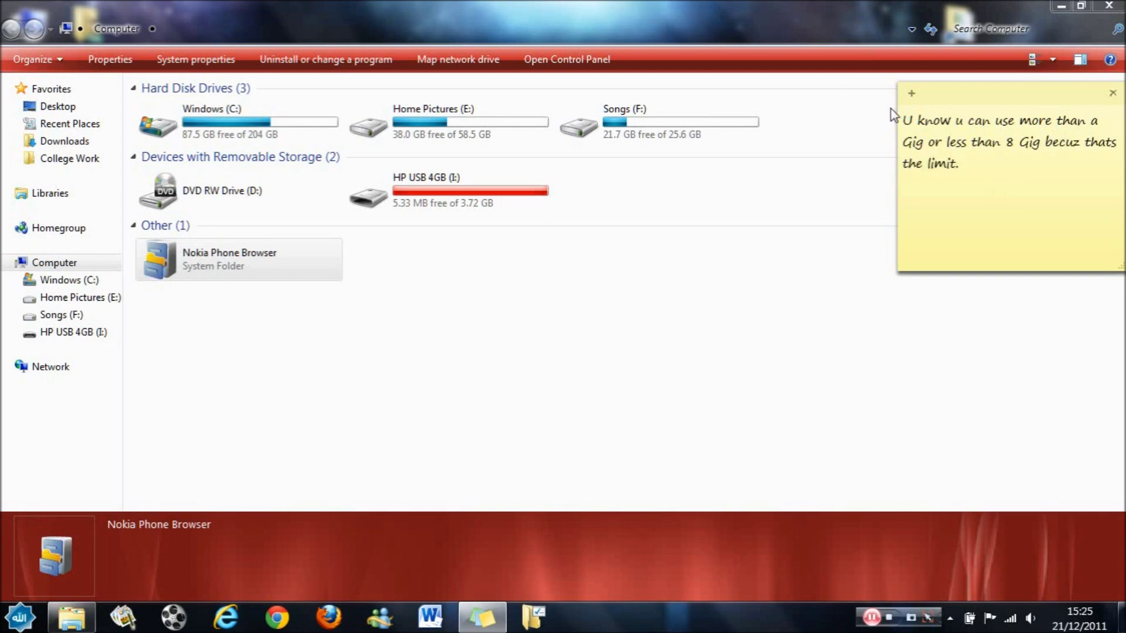
Replace the note's text with "even though ur pc doesn't say the increased RAM but it has."
{"action": "key", "text": "ctrl+a"}
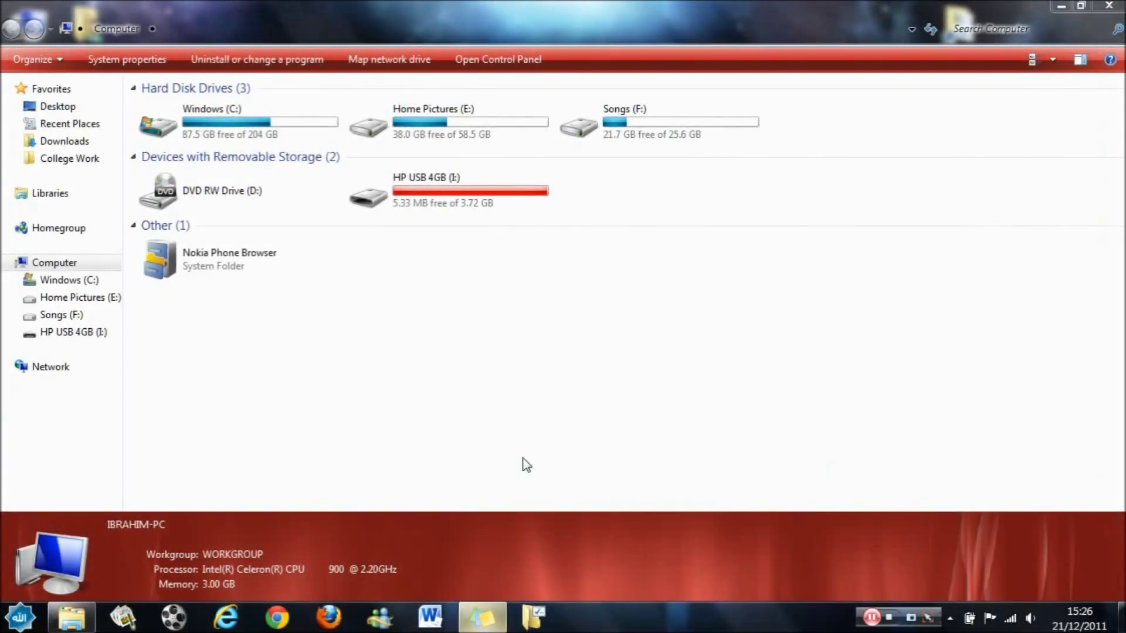
{"action": "type", "text": "tho"}
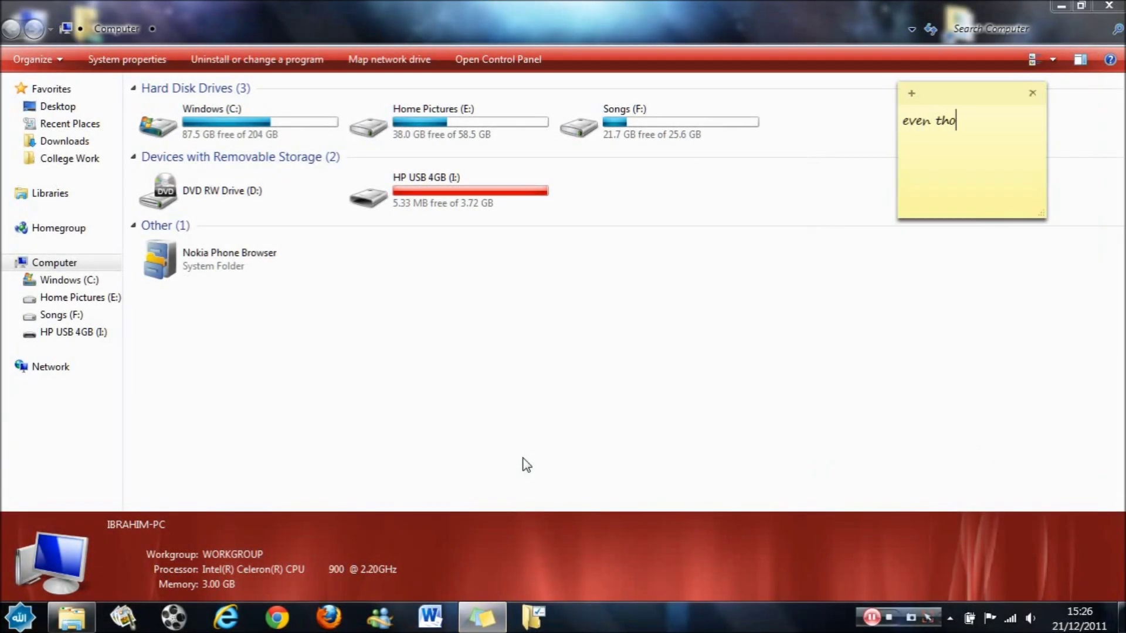
{"action": "type", "text": "ugh ur pc doesn't say the increased RAM"}
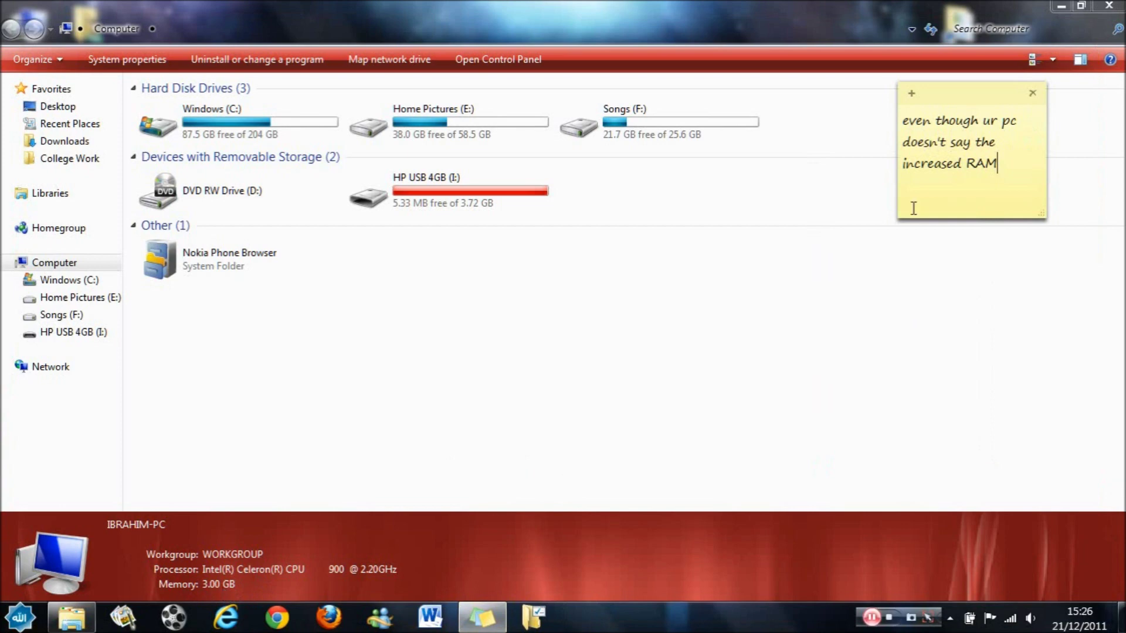
{"action": "type", "text": " but it has."}
Clear the note, show the desktop, and write "watch" in the note
{"action": "key", "text": "ctrl+a"}
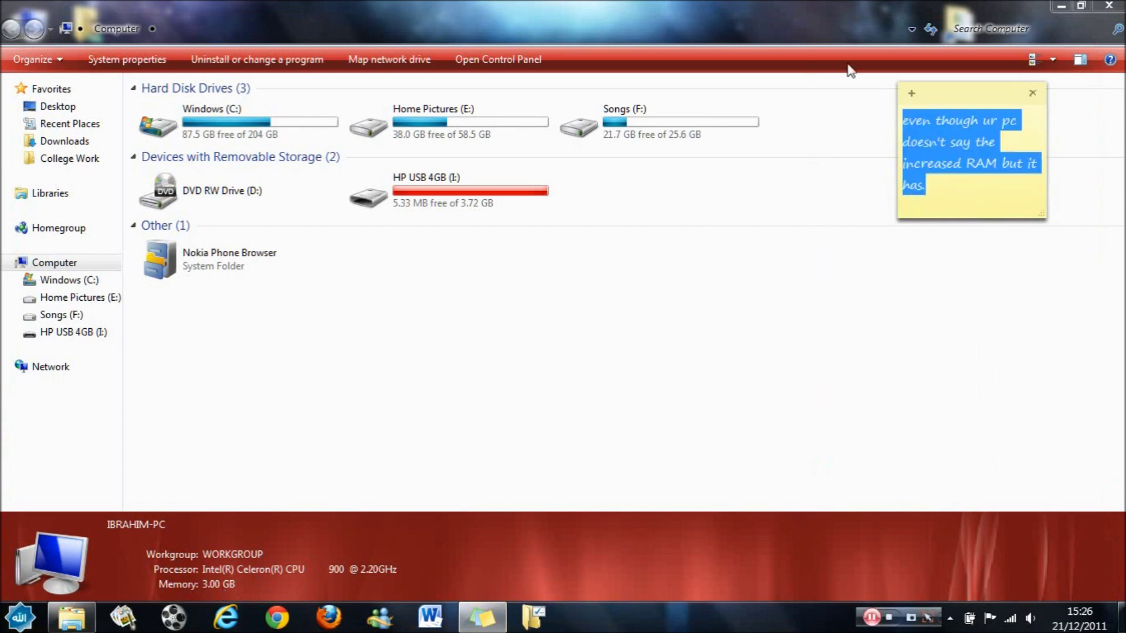
{"action": "key", "text": "BackSpace"}
{"action": "key", "text": "super+d"}
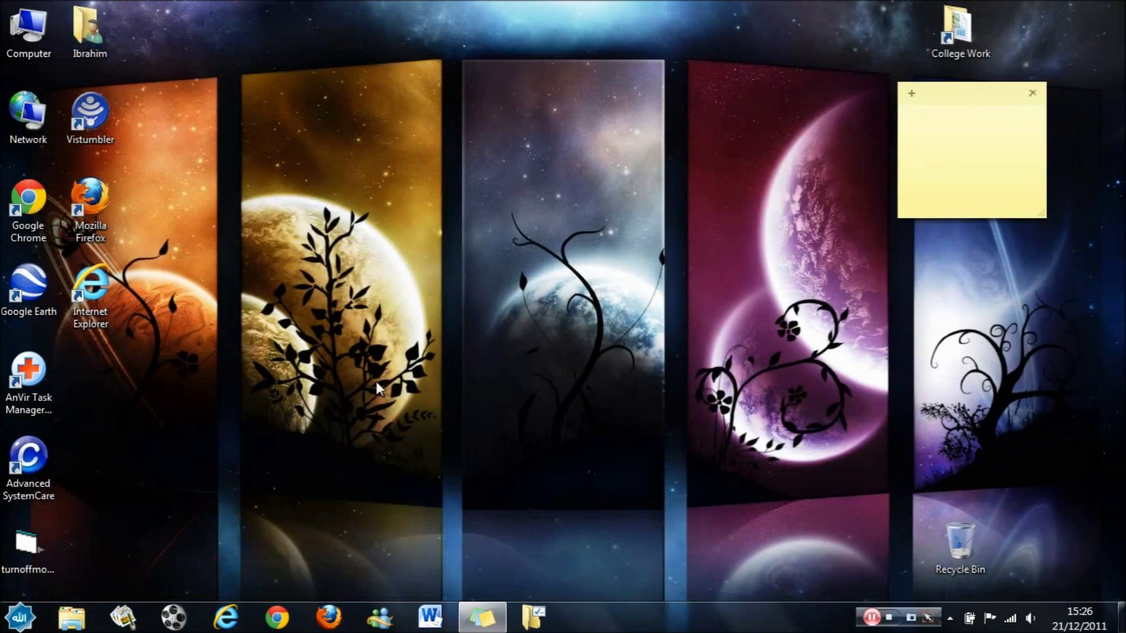
{"action": "type", "text": "watch"}
Browse the full list of installed programs, expanding folders such as Microsoft Works and OSD
{"action": "left_click", "coordinate": [19, 617]}
{"action": "left_click", "coordinate": [57, 554]}
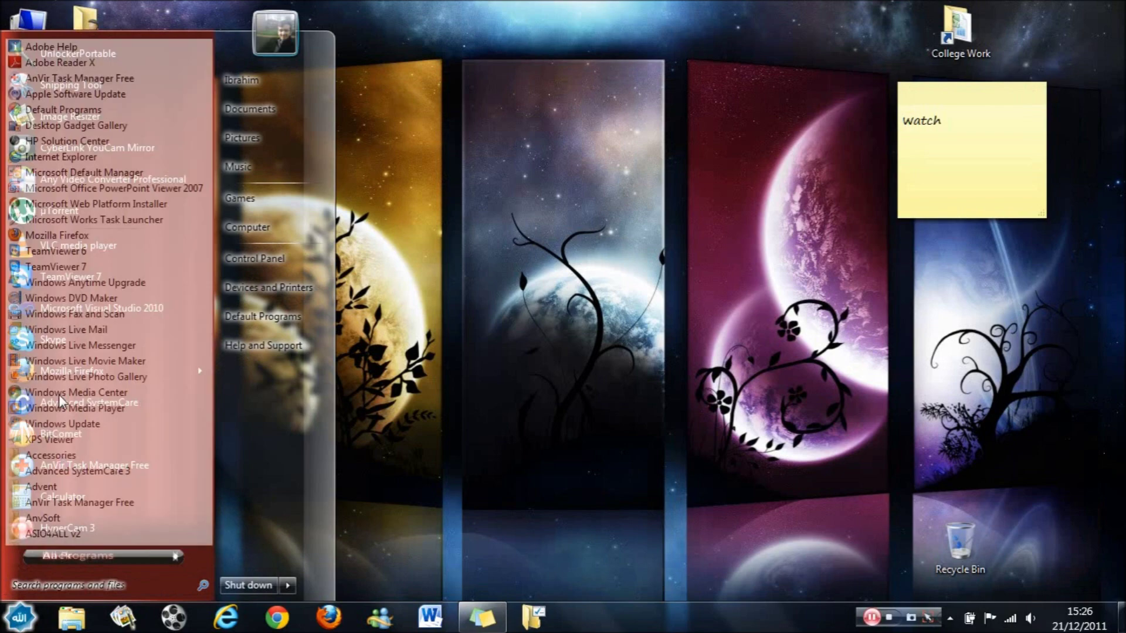
{"action": "scroll", "coordinate": [82, 352], "scroll_direction": "down", "scroll_amount": 15}
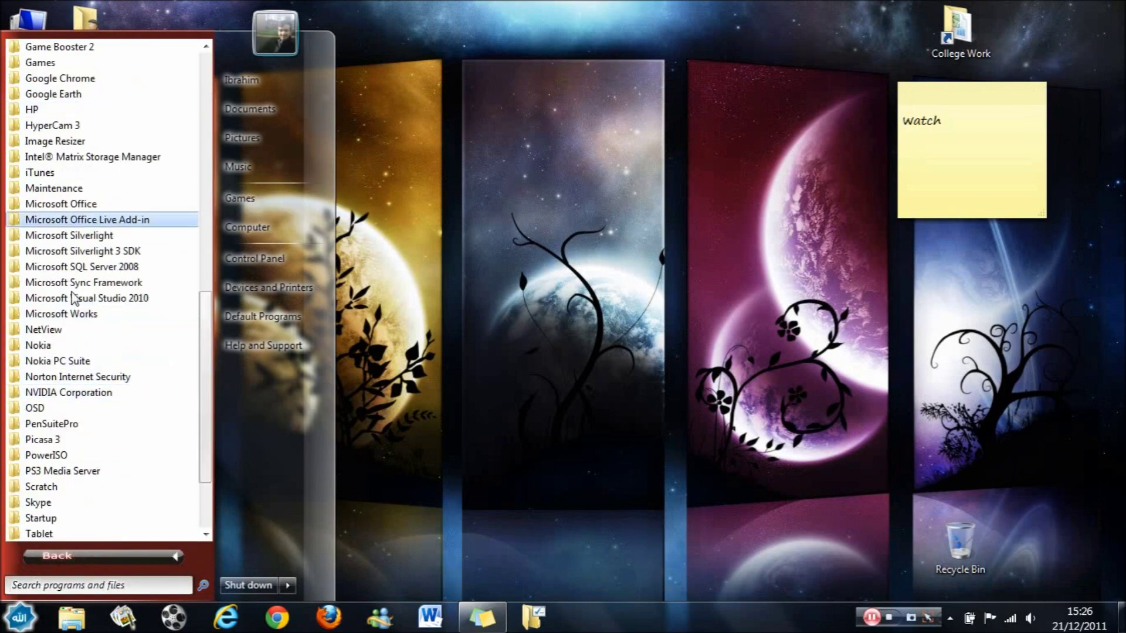
{"action": "scroll", "coordinate": [79, 247], "scroll_direction": "up", "scroll_amount": 7}
{"action": "scroll", "coordinate": [97, 369], "scroll_direction": "down", "scroll_amount": 8}
{"action": "left_click", "coordinate": [97, 373]}
{"action": "left_click", "coordinate": [75, 203]}
{"action": "left_click", "coordinate": [82, 425]}
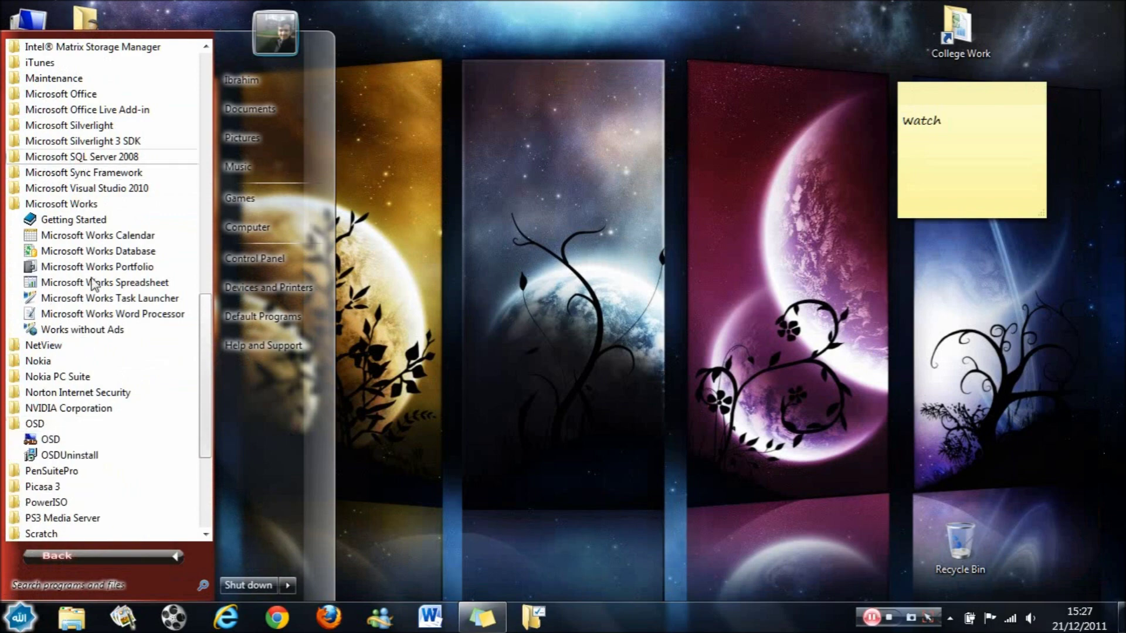
{"action": "left_click", "coordinate": [82, 392]}
{"action": "scroll", "coordinate": [135, 387], "scroll_direction": "up", "scroll_amount": 5}
{"action": "scroll", "coordinate": [150, 381], "scroll_direction": "up", "scroll_amount": 7}
Open the Program Files folder on the Windows (C:) drive and look through its contents
{"action": "left_click", "coordinate": [28, 24]}
{"action": "double_click", "coordinate": [28, 23]}
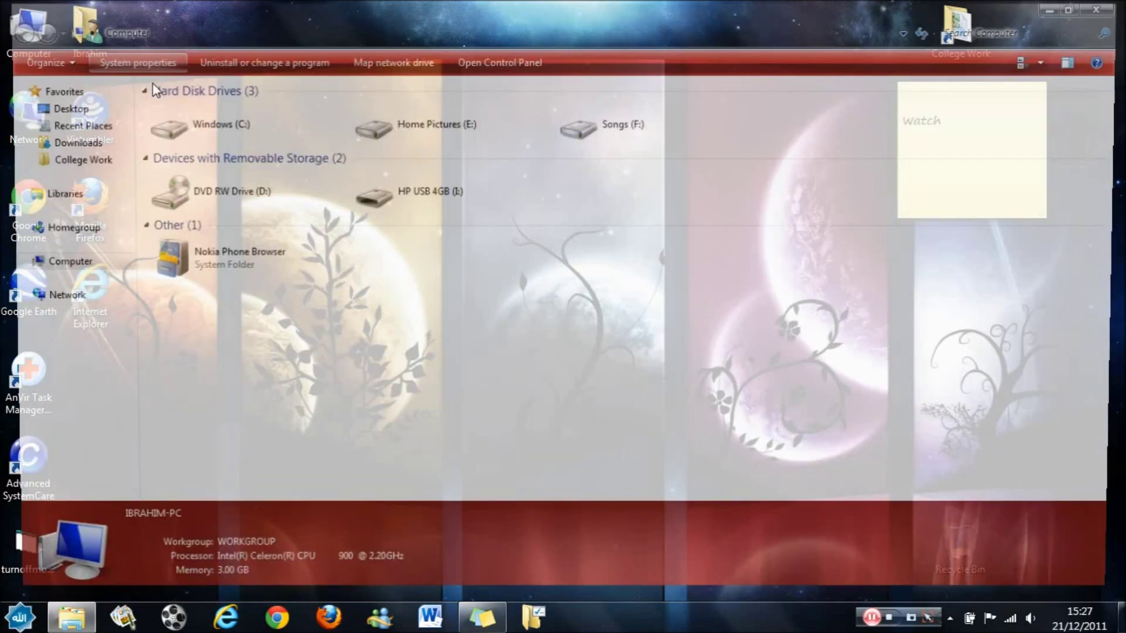
{"action": "double_click", "coordinate": [248, 128]}
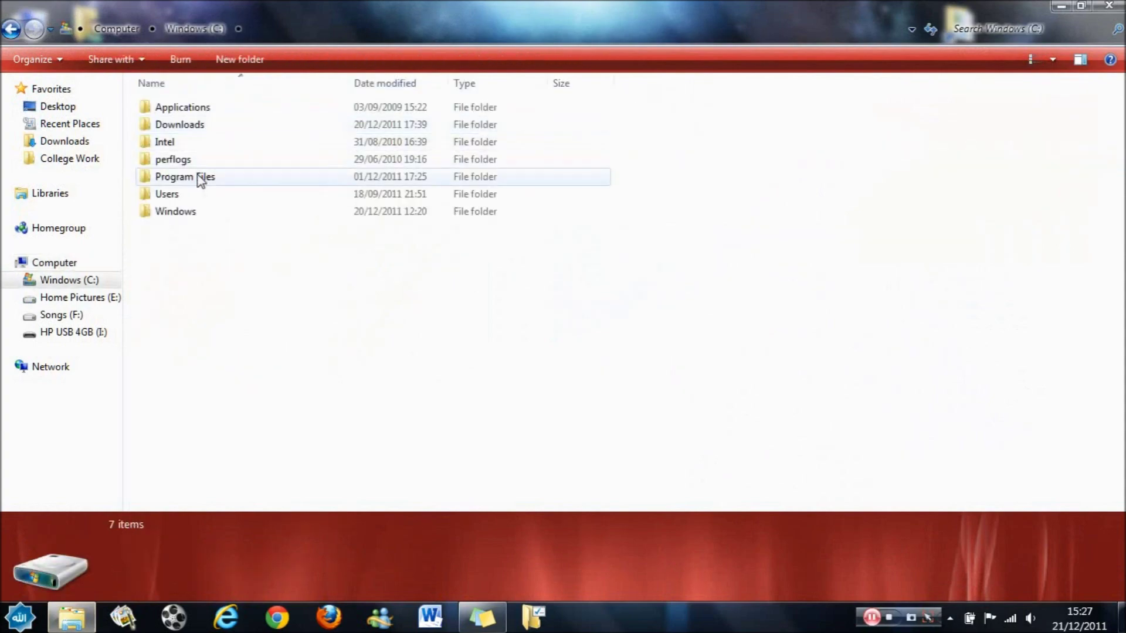
{"action": "double_click", "coordinate": [201, 179]}
{"action": "scroll", "coordinate": [738, 264], "scroll_direction": "down", "scroll_amount": 10}
{"action": "scroll", "coordinate": [741, 267], "scroll_direction": "down", "scroll_amount": 4}
{"action": "scroll", "coordinate": [751, 250], "scroll_direction": "up", "scroll_amount": 15}
Return to the desktop and replace the note's text with "All the menus and files Including the thumbs appear faster and quickly."
{"action": "key", "text": "super+space"}
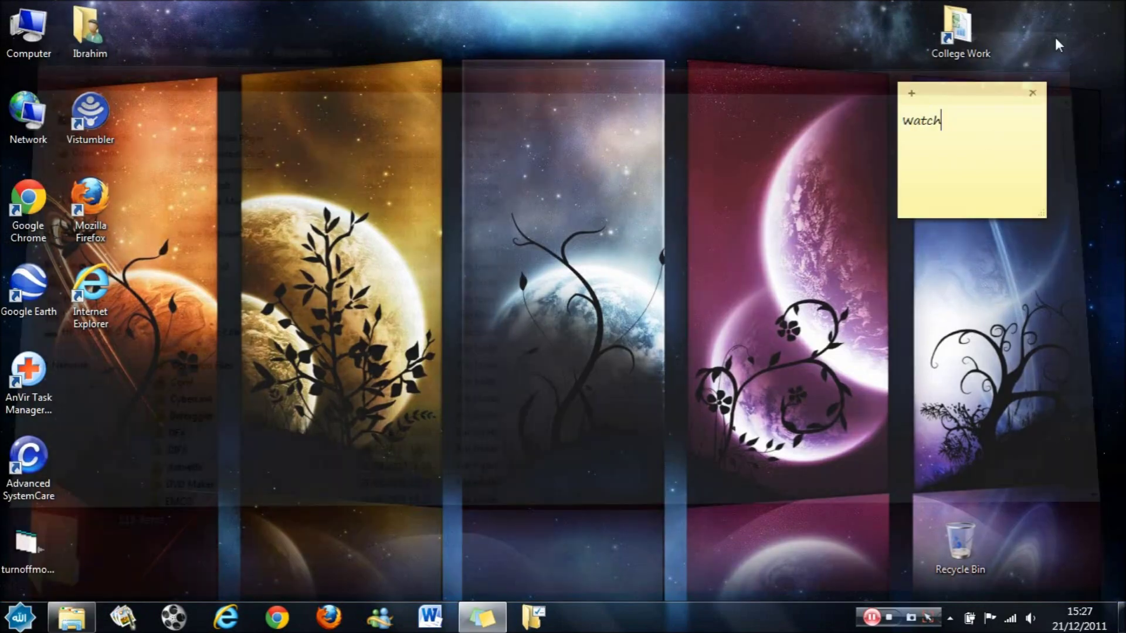
{"action": "key", "text": "ctrl+a"}
{"action": "type", "text": "All the menus and files Including the thumbs appear faster and quickly."}
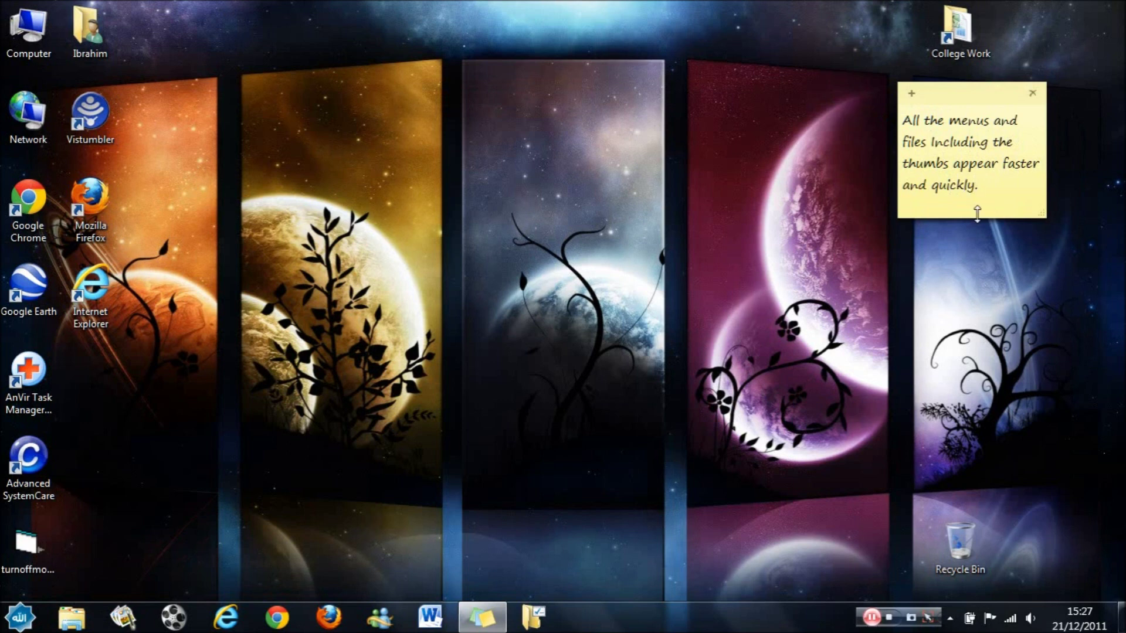
Replace the note's text with "Thats becuz the computer instead of using its own physical memory it uses the USB's appointed memory."
{"action": "key", "text": "ctrl+a"}
{"action": "type", "text": "Thats becuz the computer instead of using its own physical momory"}
{"action": "key", "text": "BackSpace"}
{"action": "key", "text": "BackSpace"}
{"action": "key", "text": "BackSpace"}
{"action": "key", "text": "BackSpace"}
{"action": "key", "text": "BackSpace"}
{"action": "type", "text": "emory it uses the USB's appointed memory."}
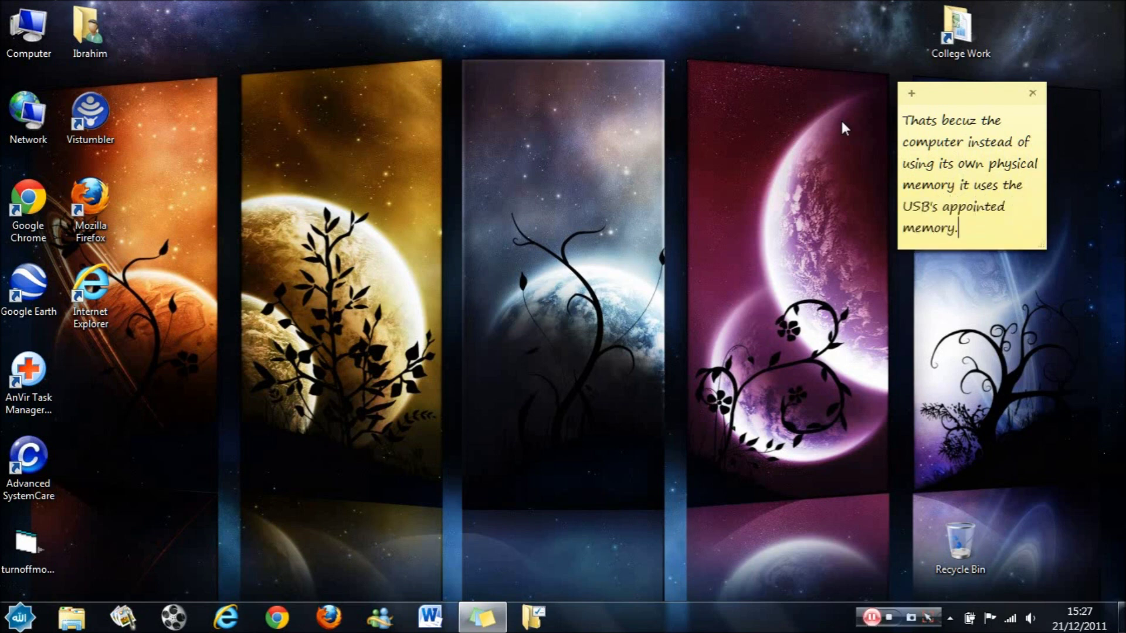
Replace the note's text with "Even though u say it doesn' make a difference."
{"action": "key", "text": "ctrl+a"}
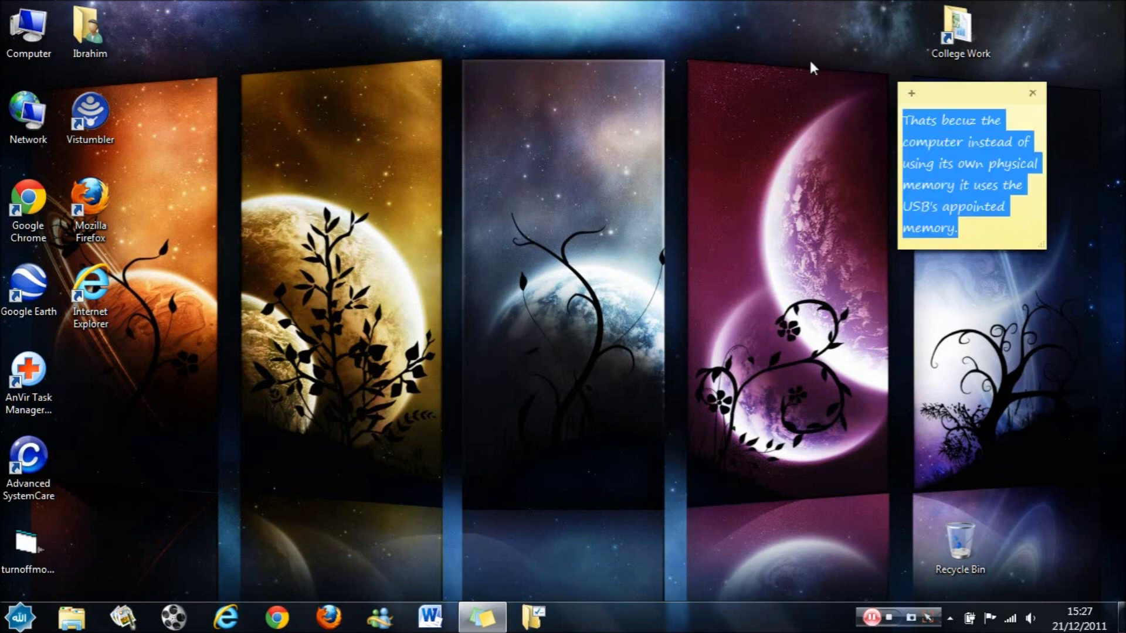
{"action": "type", "text": "Even "}
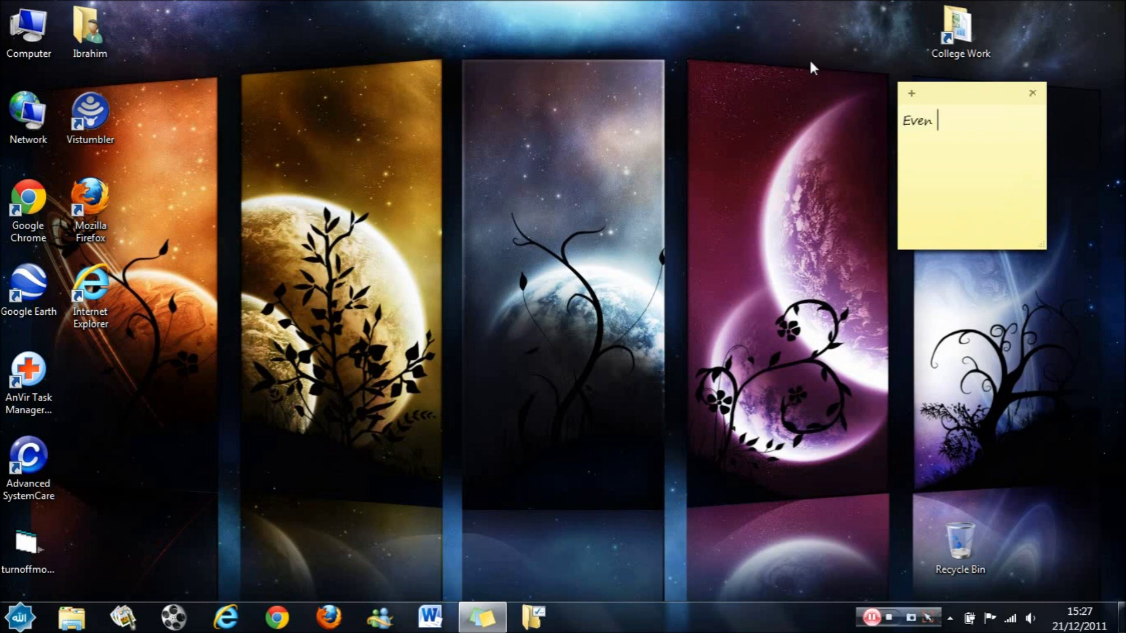
{"action": "type", "text": "though u say it do"}
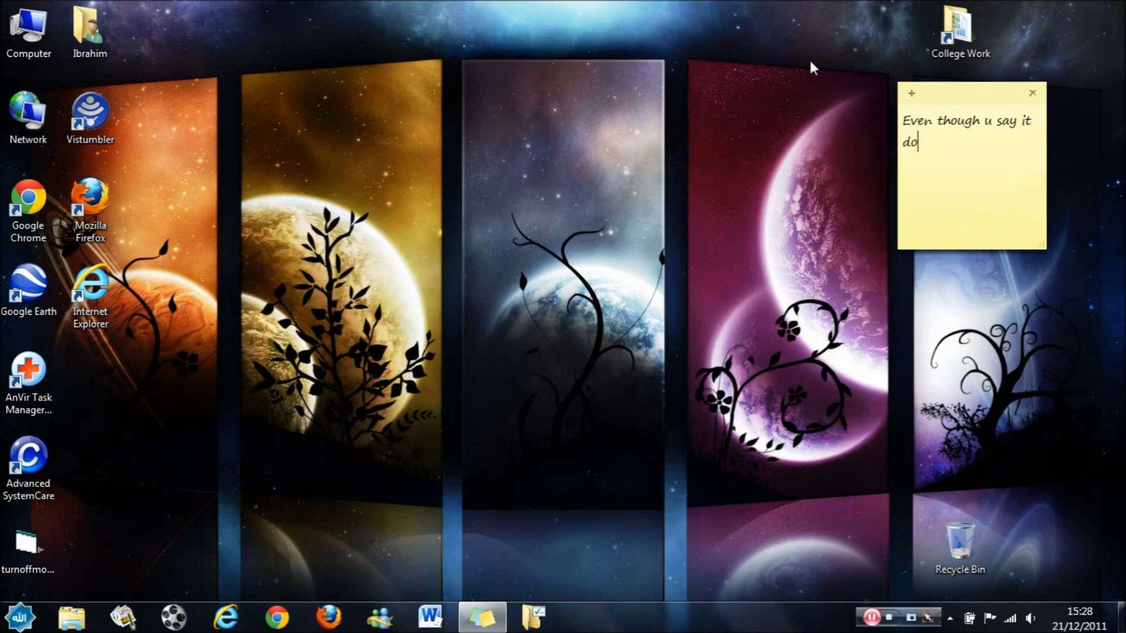
{"action": "type", "text": "esn' make a difference."}
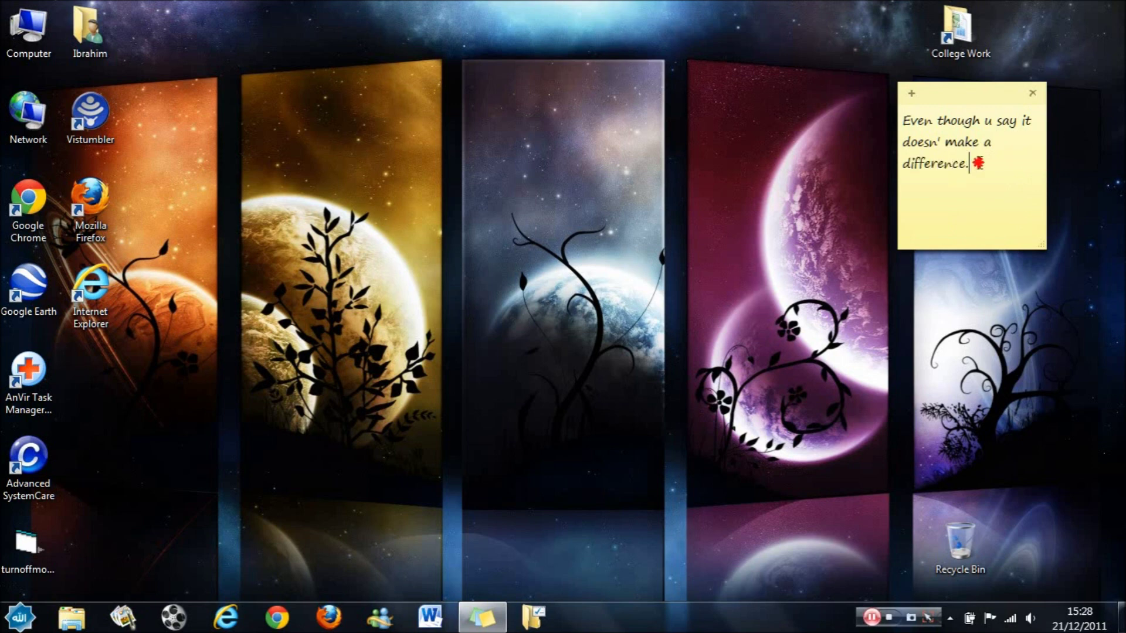
Replace the note's text with "But wait... it does."
{"action": "key", "text": "ctrl+a"}
{"action": "type", "text": "But w"}
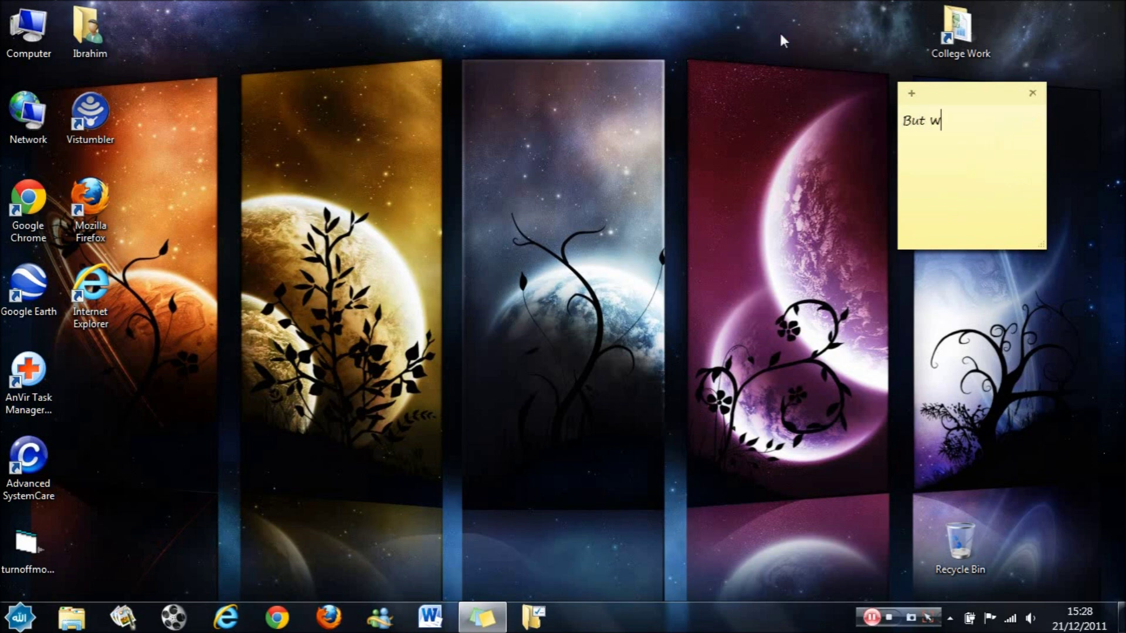
{"action": "type", "text": "ait... it does."}
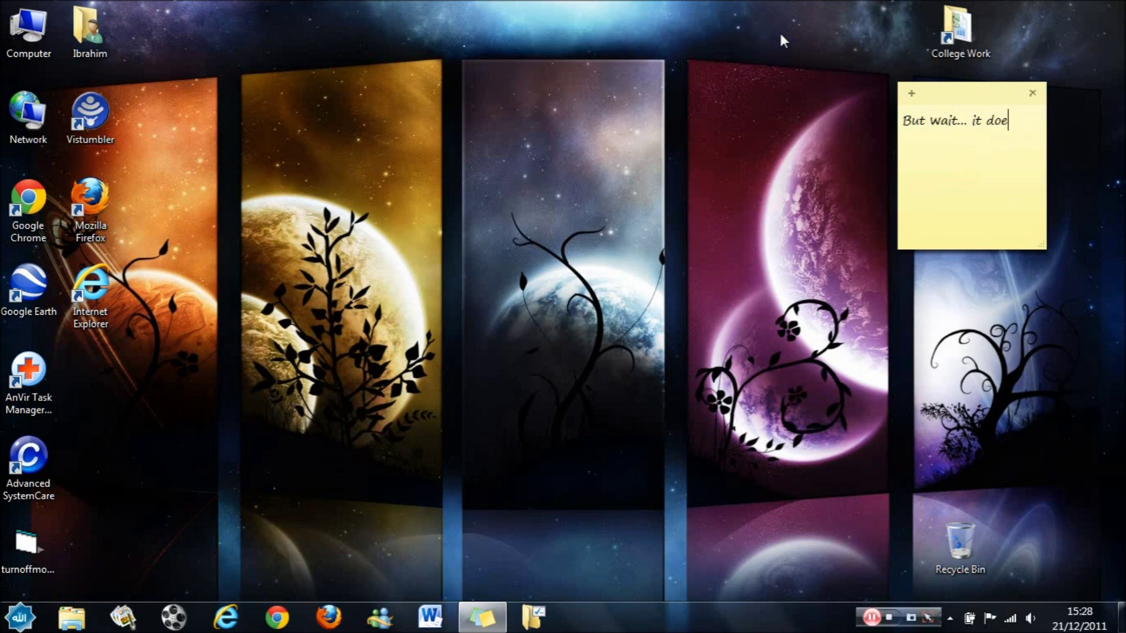
Add the line "U'll see eventualy." to the sticky note, leaving a blank line above it
{"action": "key", "text": "Return"}
{"action": "key", "text": "Return"}
{"action": "type", "text": "U'll see "}
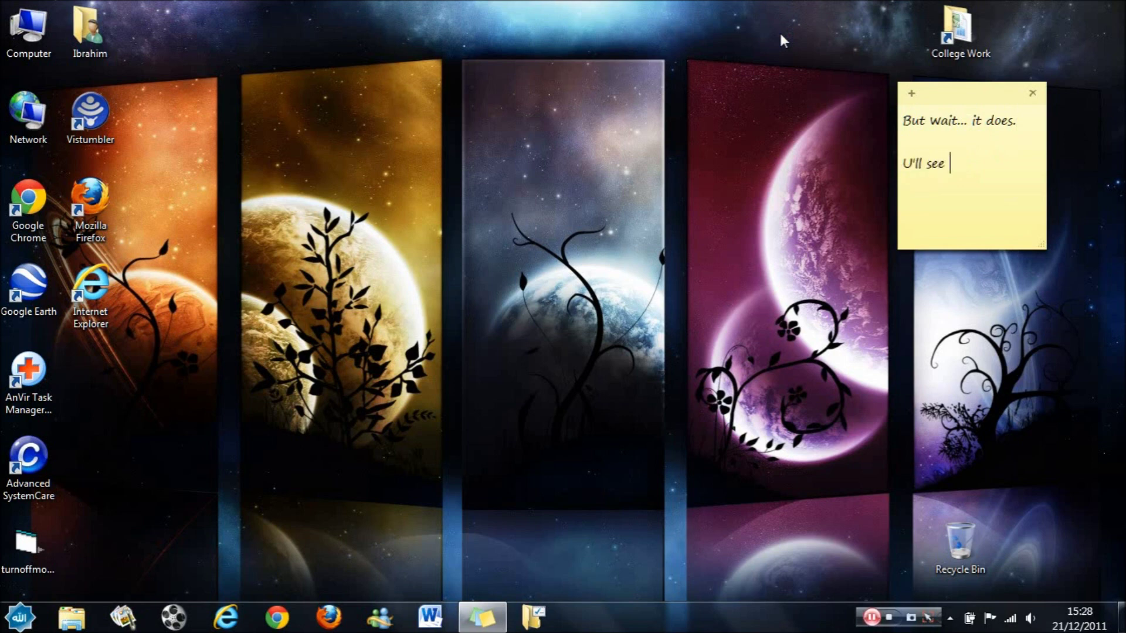
{"action": "type", "text": "eventualy."}
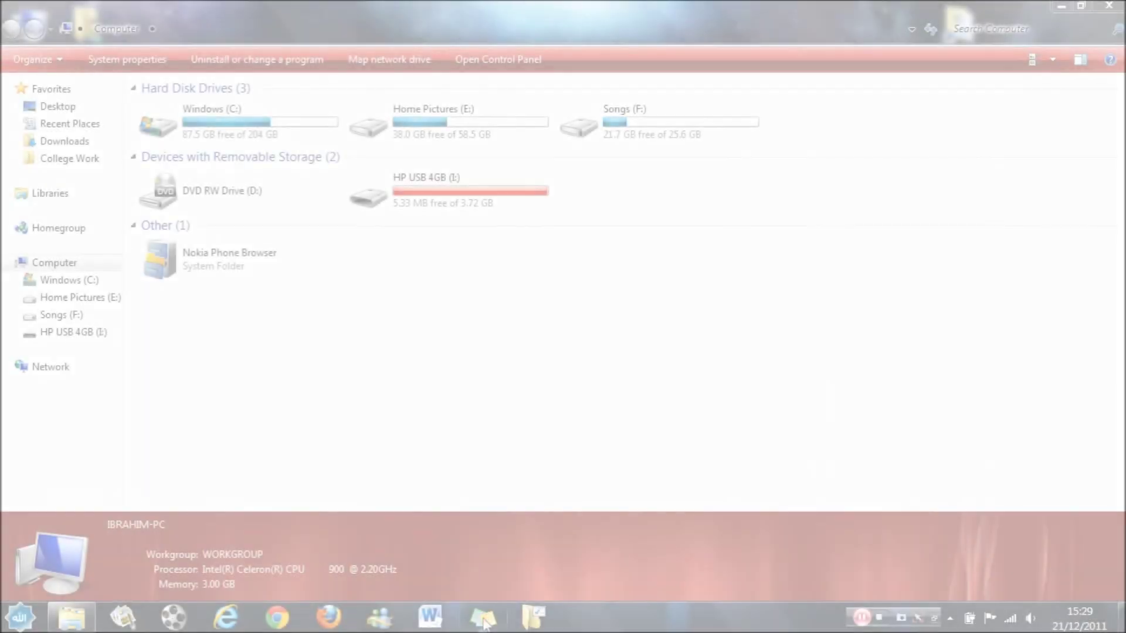
Bring up the sticky note over the Computer window and write "If u want to remove it then go back to properties and blah blah...."
{"action": "left_click", "coordinate": [484, 618]}
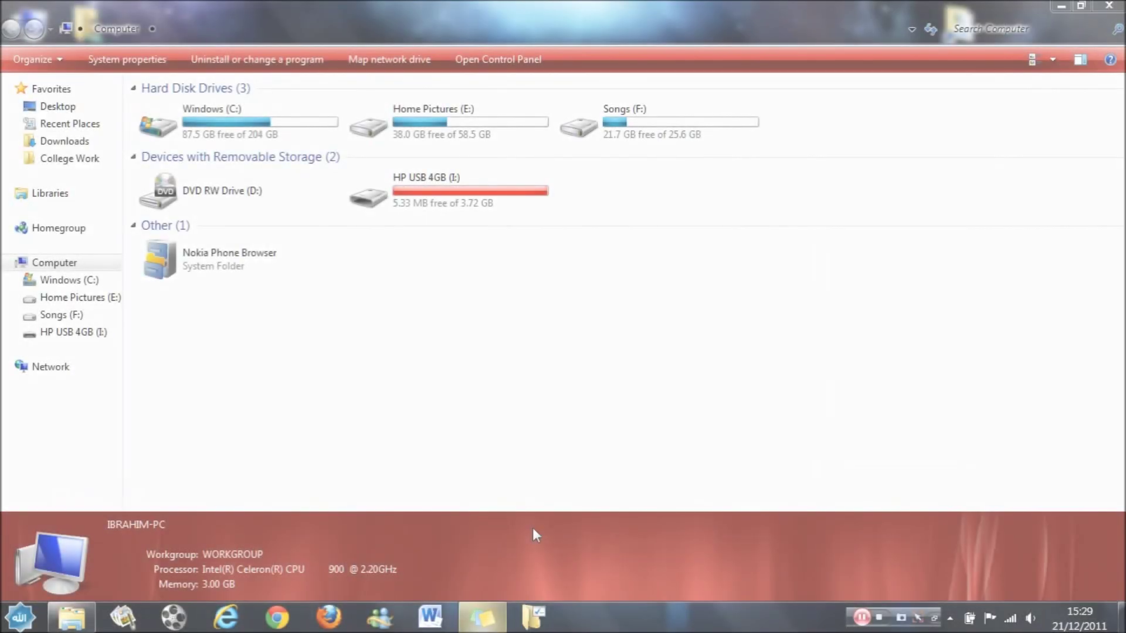
{"action": "type", "text": "If u e"}
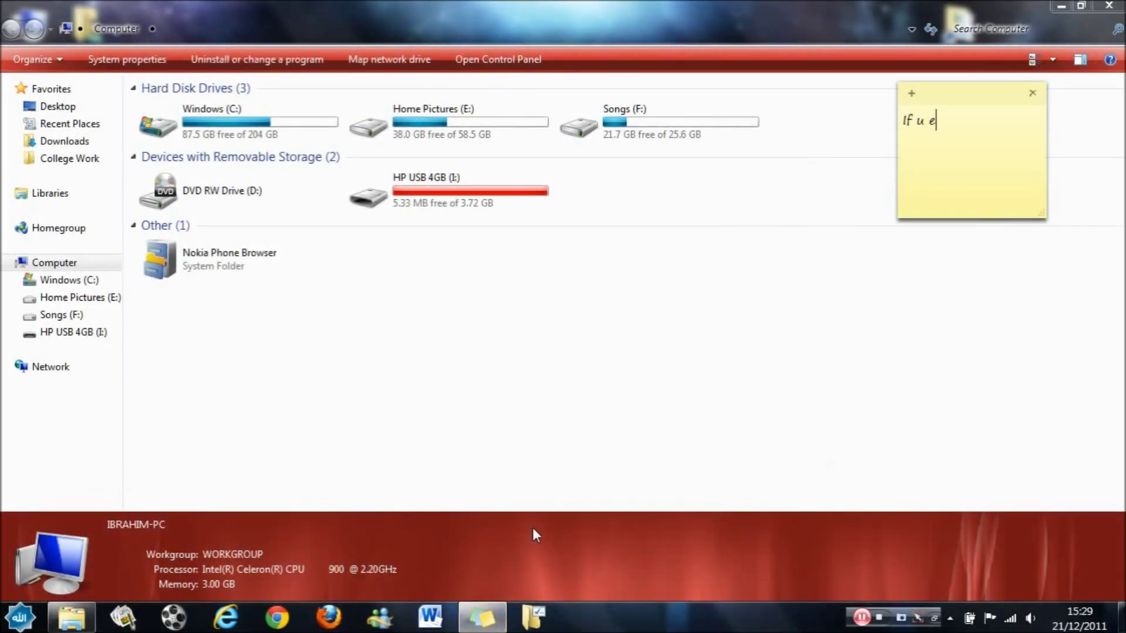
{"action": "key", "text": "BackSpace"}
{"action": "type", "text": "want to remove"}
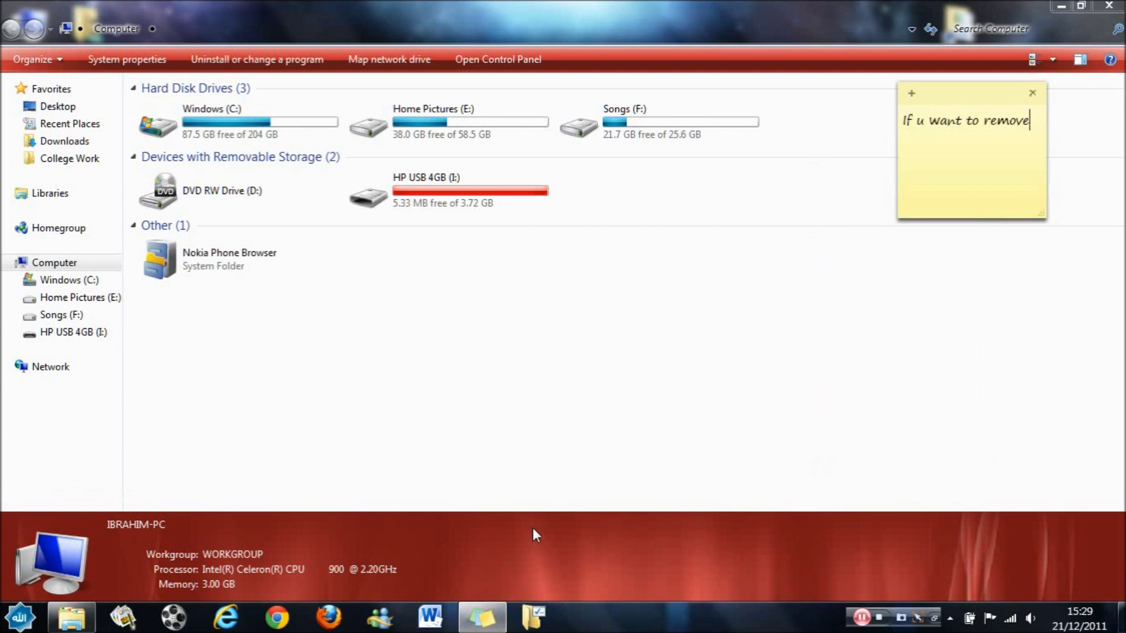
{"action": "type", "text": " it then go back tpo"}
{"action": "key", "text": "BackSpace"}
{"action": "key", "text": "BackSpace"}
{"action": "type", "text": "o pro"}
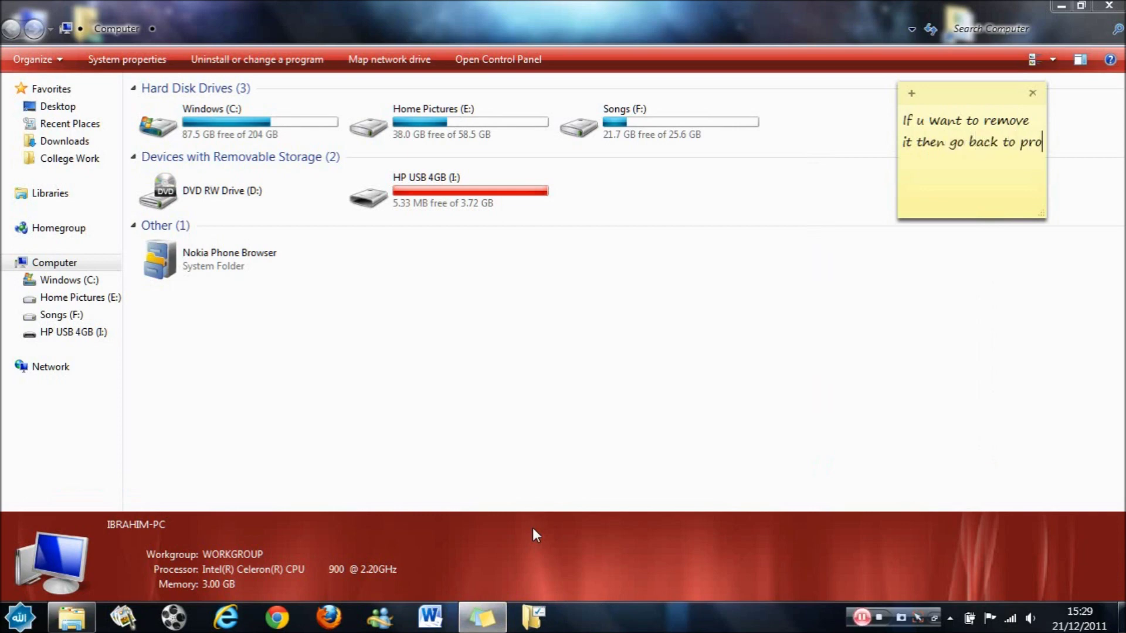
{"action": "type", "text": "perties and"}
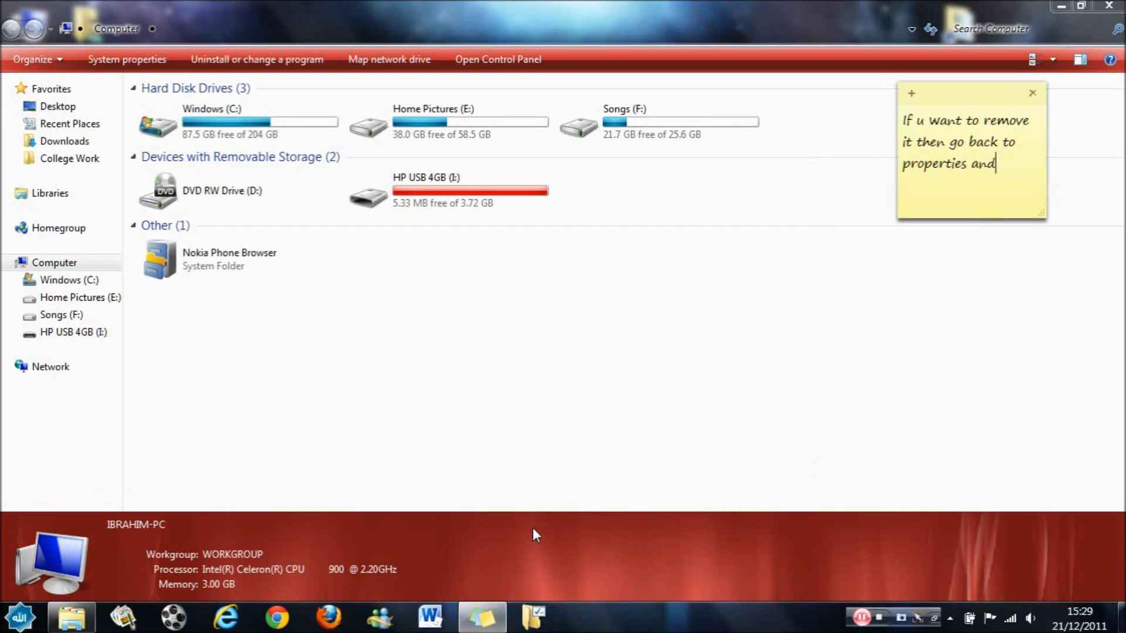
{"action": "type", "text": " blah blah...."}
Add "Remove ready boost or Do not use device etc." to the note, two blank lines below the existing text
{"action": "key", "text": "Return"}
{"action": "key", "text": "Return"}
{"action": "key", "text": "Return"}
{"action": "type", "text": "Rem"}
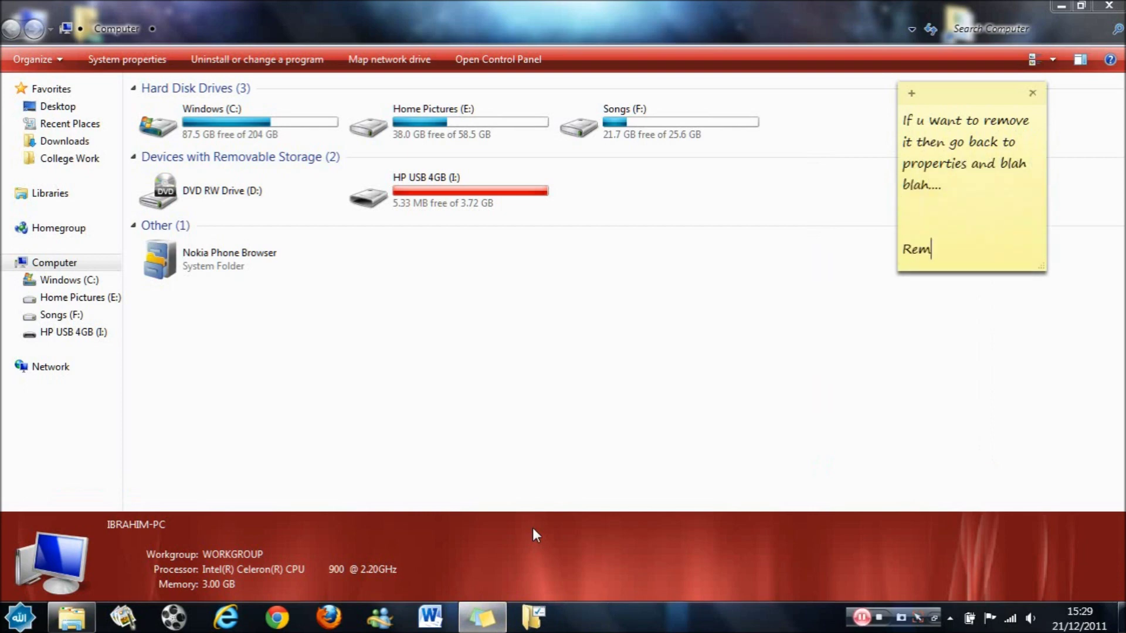
{"action": "type", "text": "ove ready boost "}
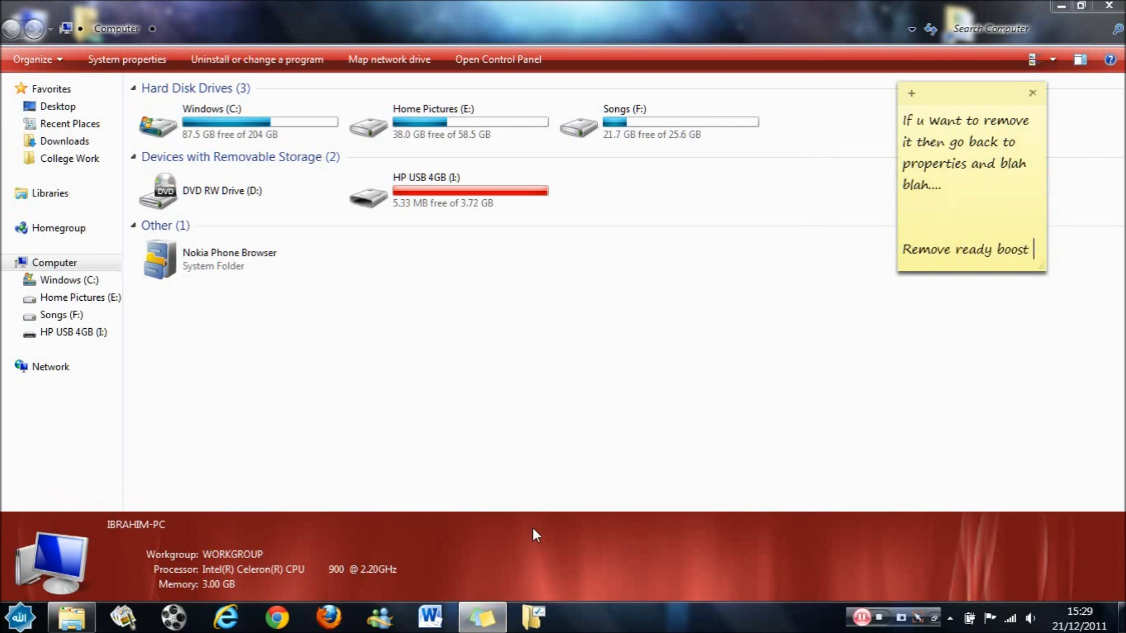
{"action": "type", "text": "or Do not use device"}
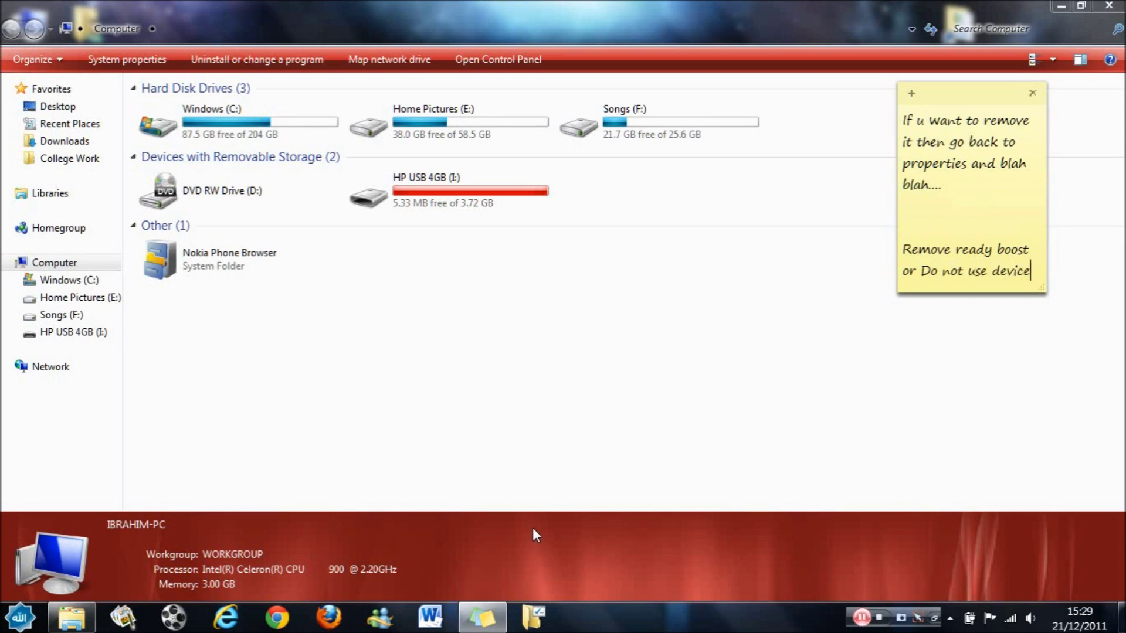
{"action": "type", "text": " etc."}
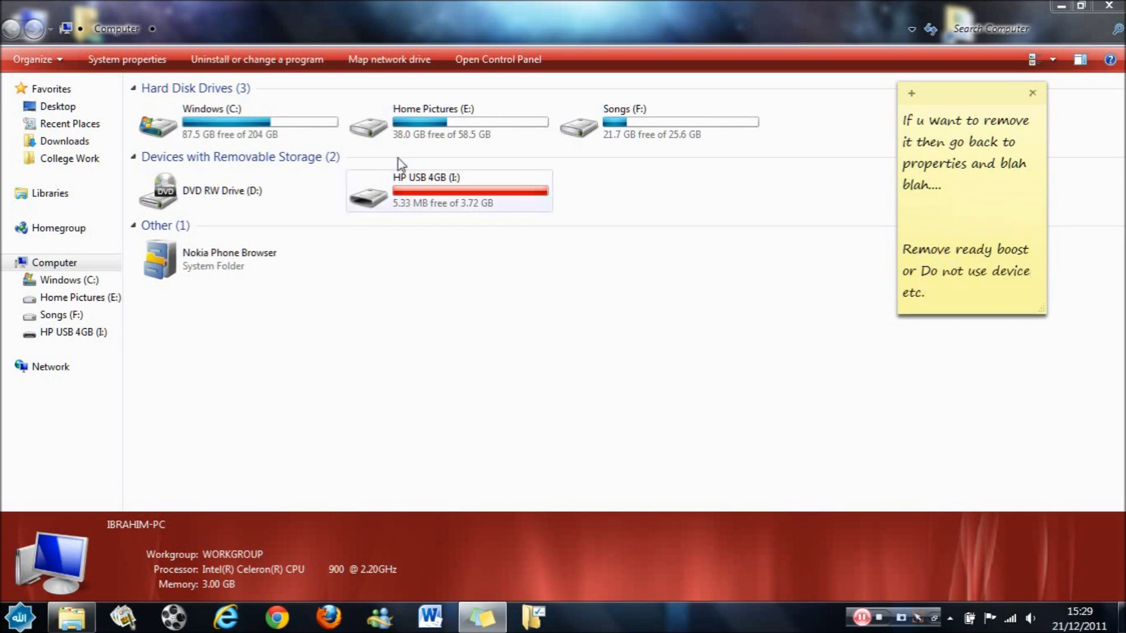
In the HP USB 4GB (I:) drive's properties, set ReadyBoost to "Do not use this device" and apply the change
{"action": "right_click", "coordinate": [395, 175]}
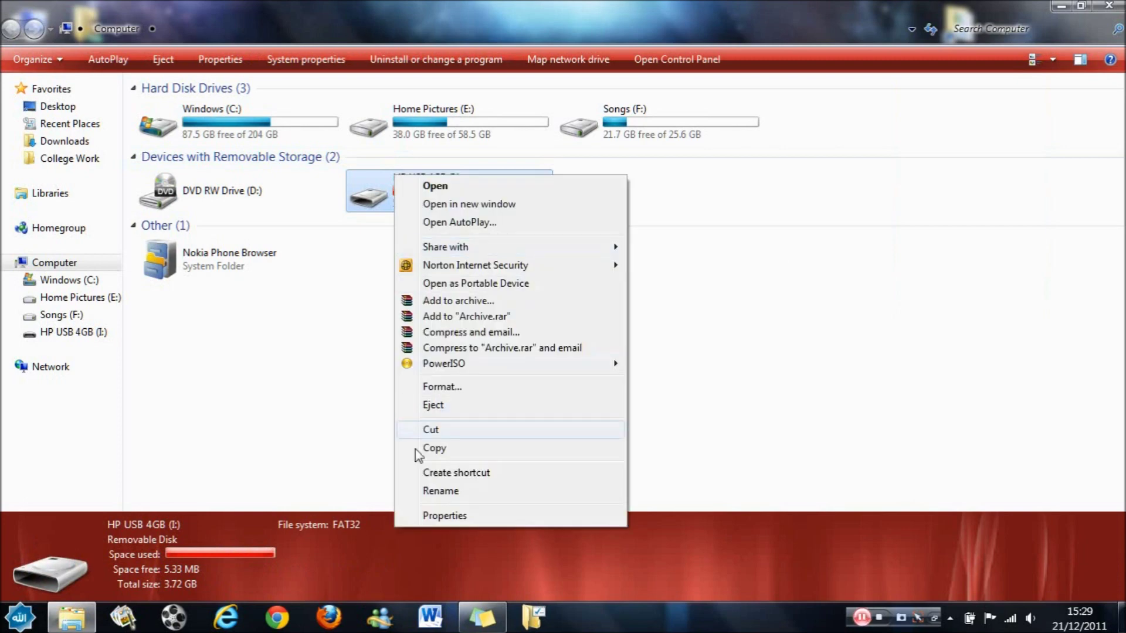
{"action": "left_click", "coordinate": [469, 515]}
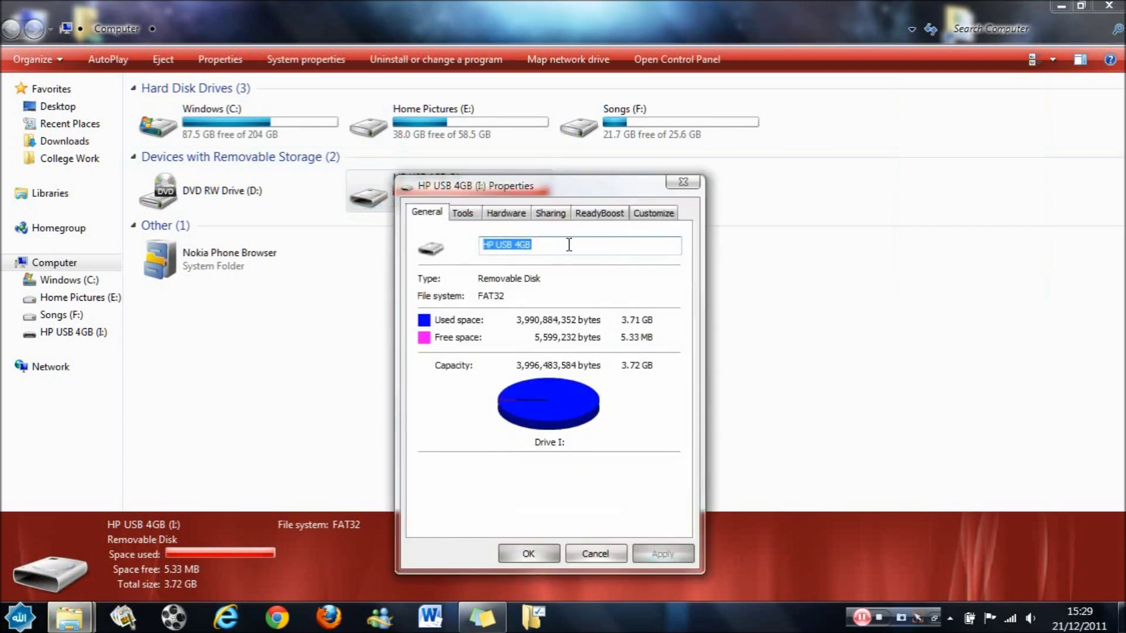
{"action": "left_click", "coordinate": [613, 213]}
{"action": "left_click", "coordinate": [472, 282]}
{"action": "left_click", "coordinate": [656, 561]}
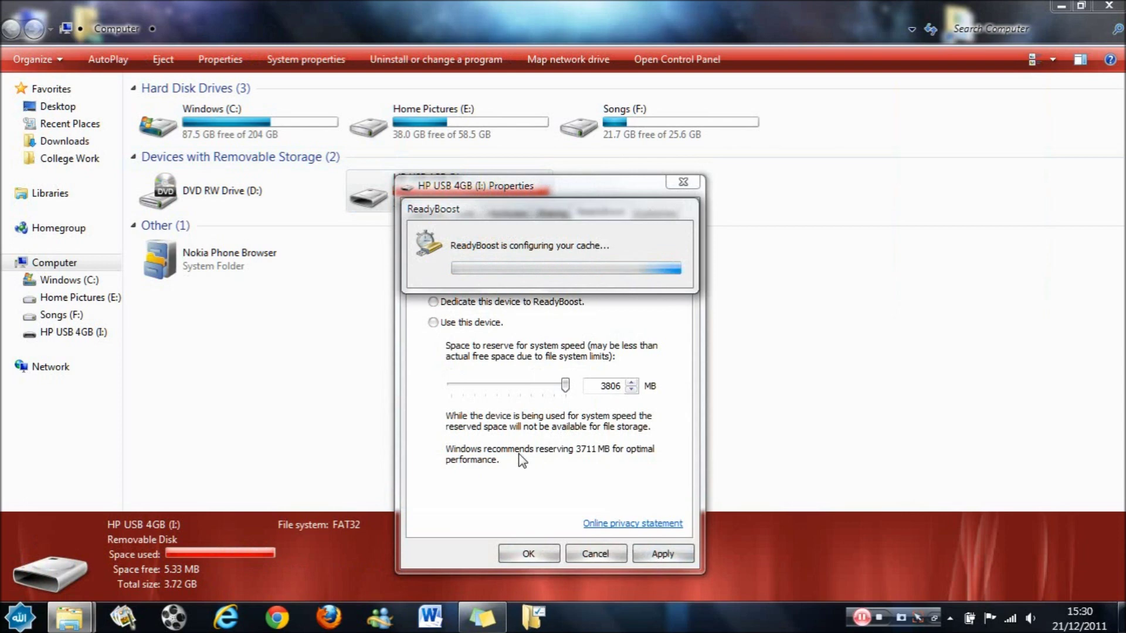
Return to the sticky note and replace its text with "When u are using the device (using it as RAm)"
{"action": "left_click", "coordinate": [482, 618]}
{"action": "left_click_drag", "start_coordinate": [1020, 292], "coordinate": [901, 120]}
{"action": "type", "text": "When u"}
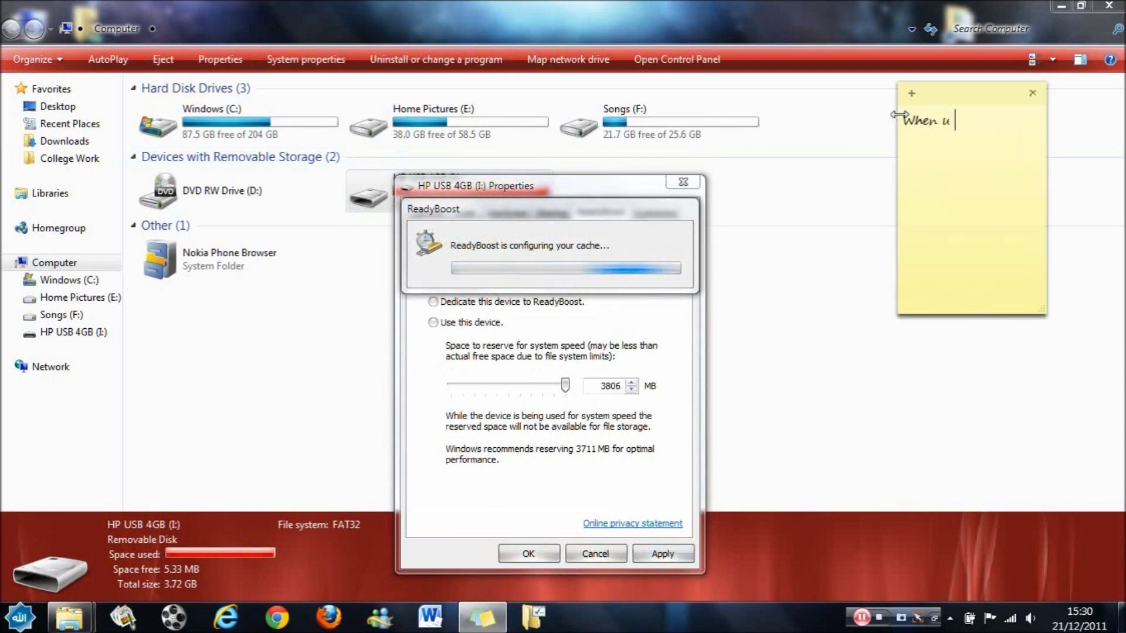
{"action": "type", "text": " are using "}
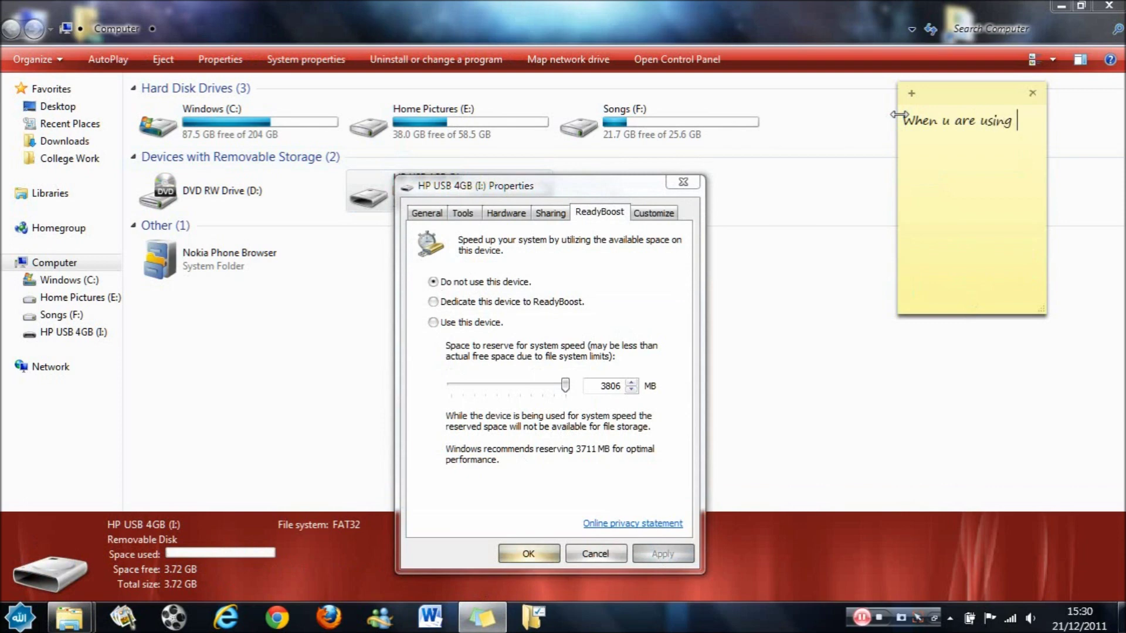
{"action": "type", "text": "the device and"}
{"action": "key", "text": "BackSpace"}
{"action": "key", "text": "BackSpace"}
{"action": "key", "text": "BackSpace"}
{"action": "type", "text": "(using it"}
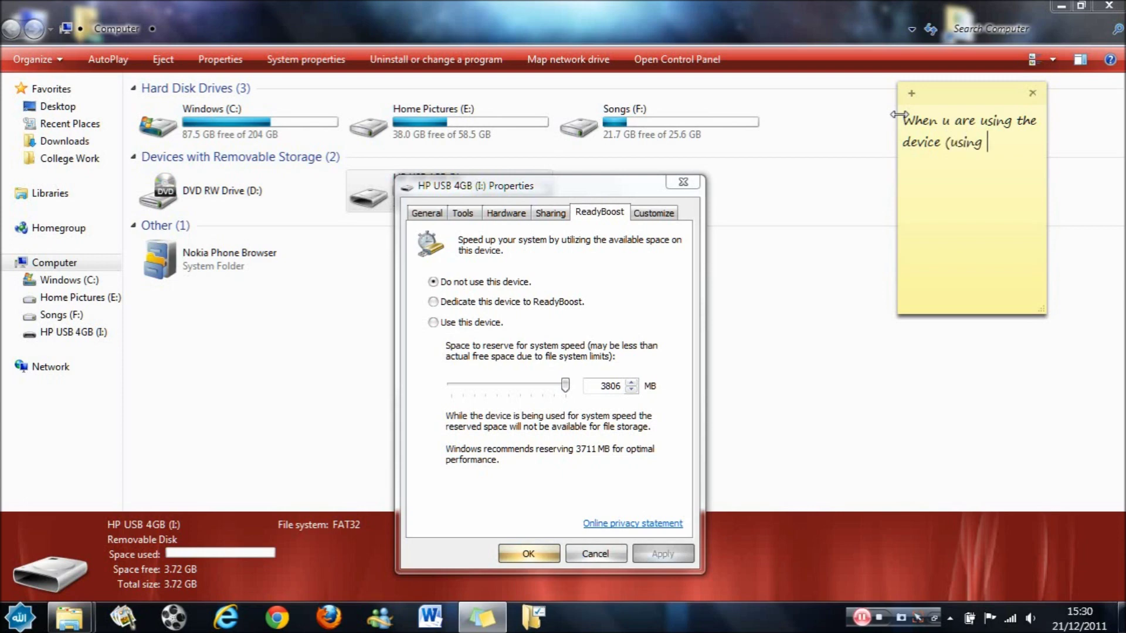
{"action": "type", "text": " as RAm"}
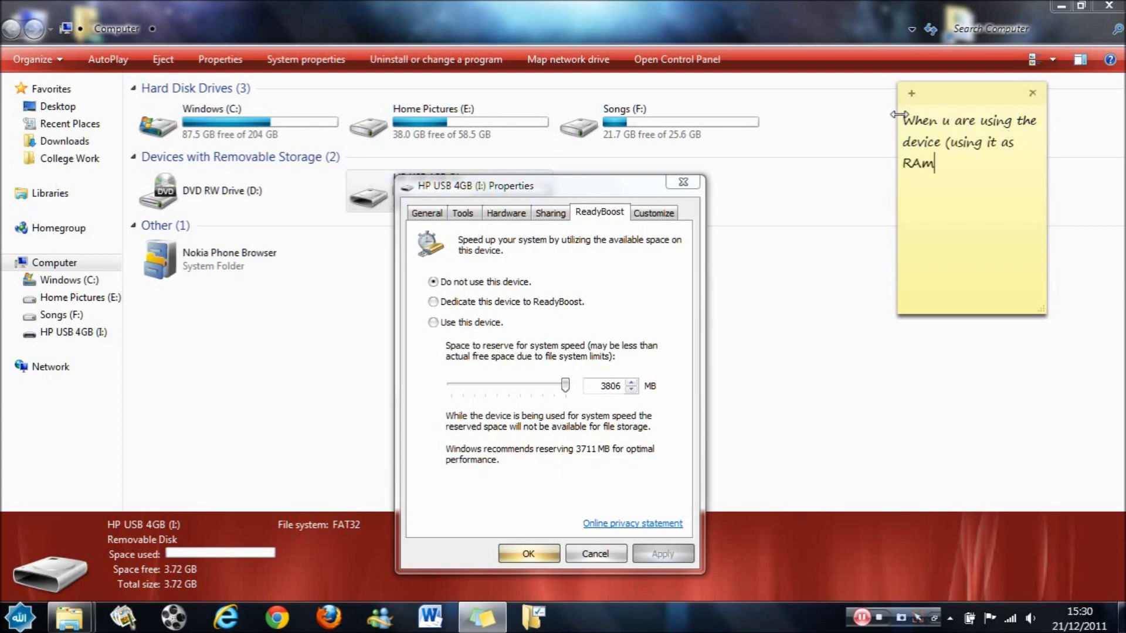
{"action": "type", "text": ")"}
Add a new line to the note reading "If u take it out forcefully it won't damage the pc ot the USB."
{"action": "key", "text": "Return"}
{"action": "type", "text": "If u take it out forcefu"}
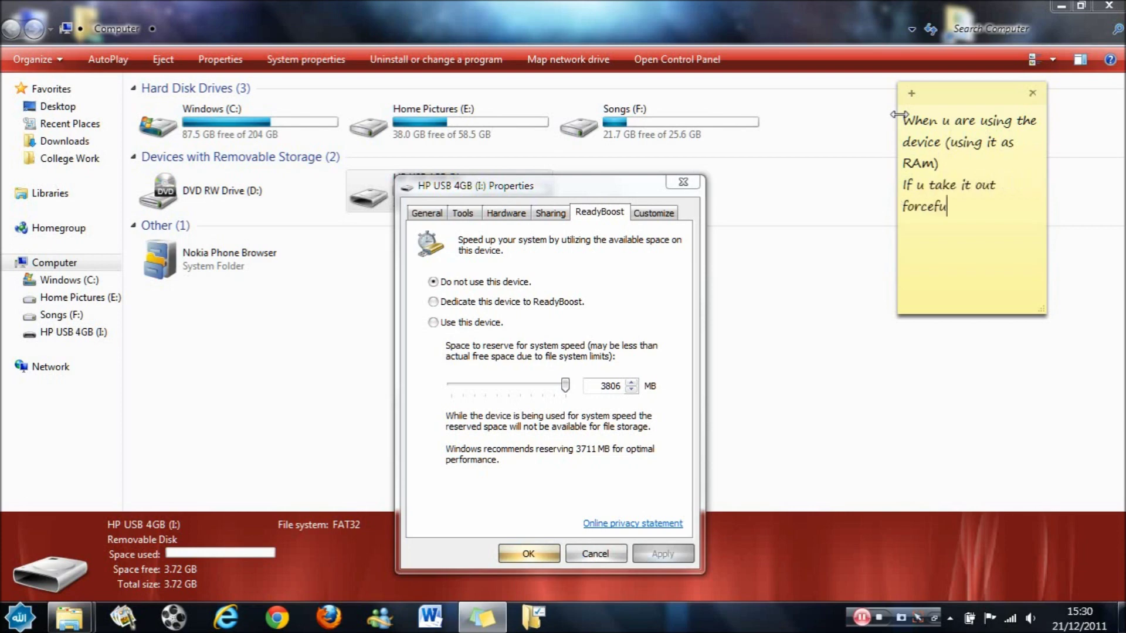
{"action": "type", "text": "lly it won't damage the pc ot the"}
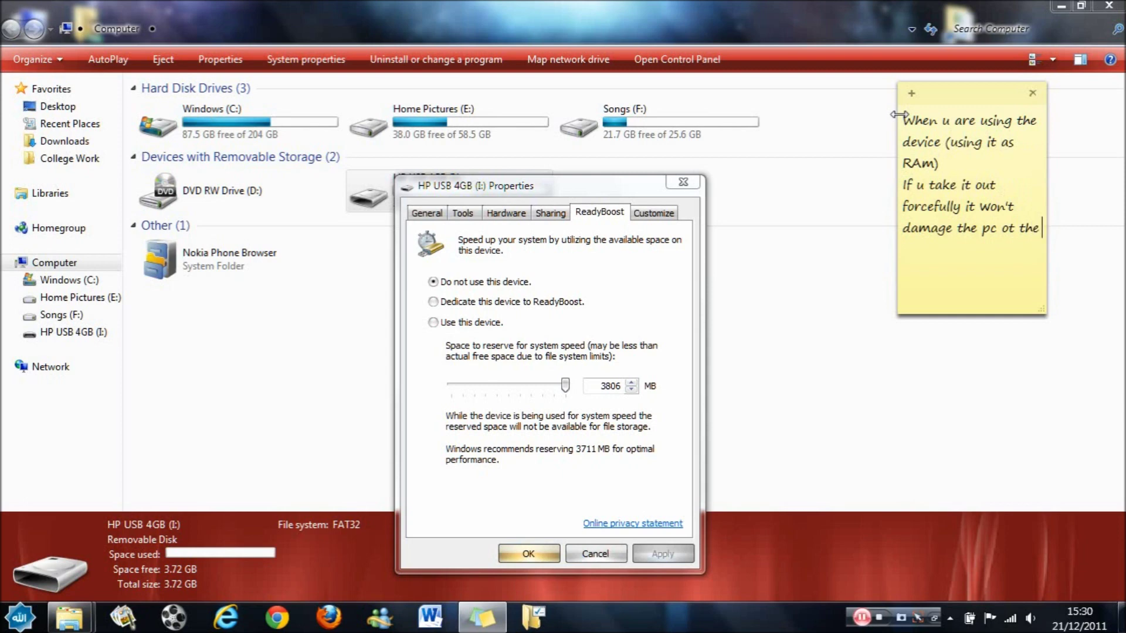
{"action": "type", "text": " USB."}
Replace the note's text with "If u have any problems pm me."
{"action": "key", "text": "ctrl+a"}
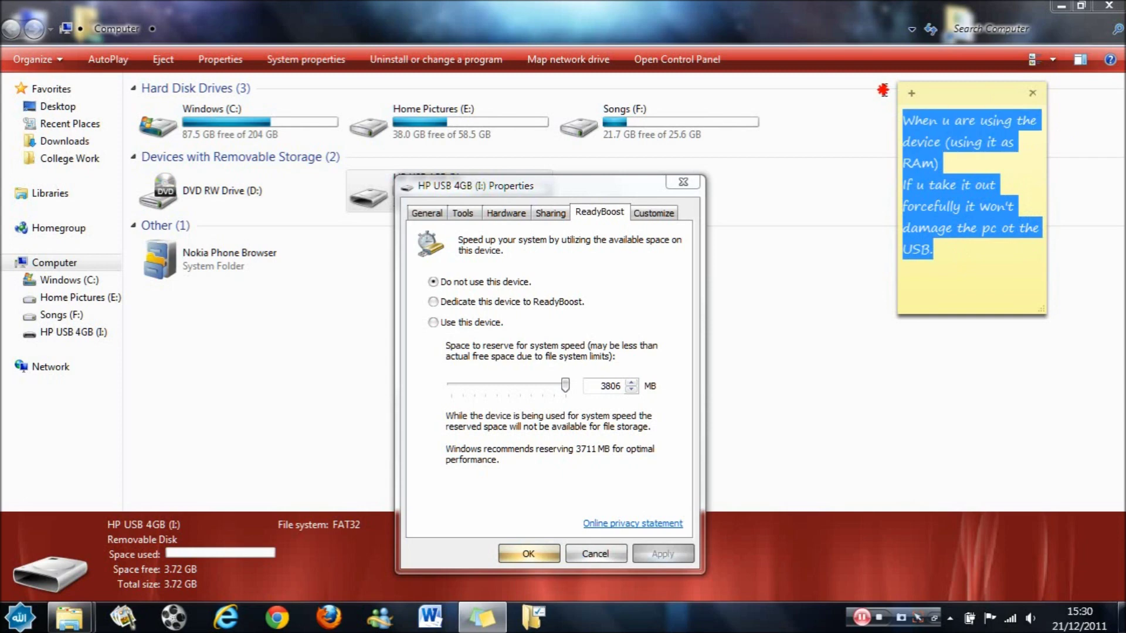
{"action": "key", "text": "BackSpace"}
{"action": "type", "text": "If u have any"}
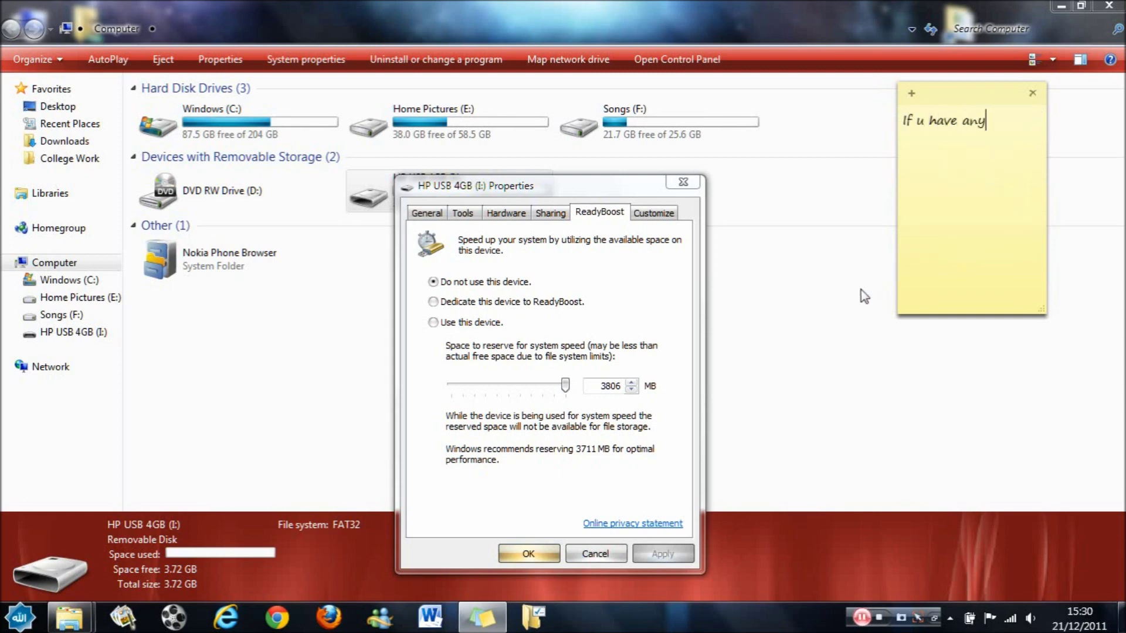
{"action": "type", "text": " problems pm me."}
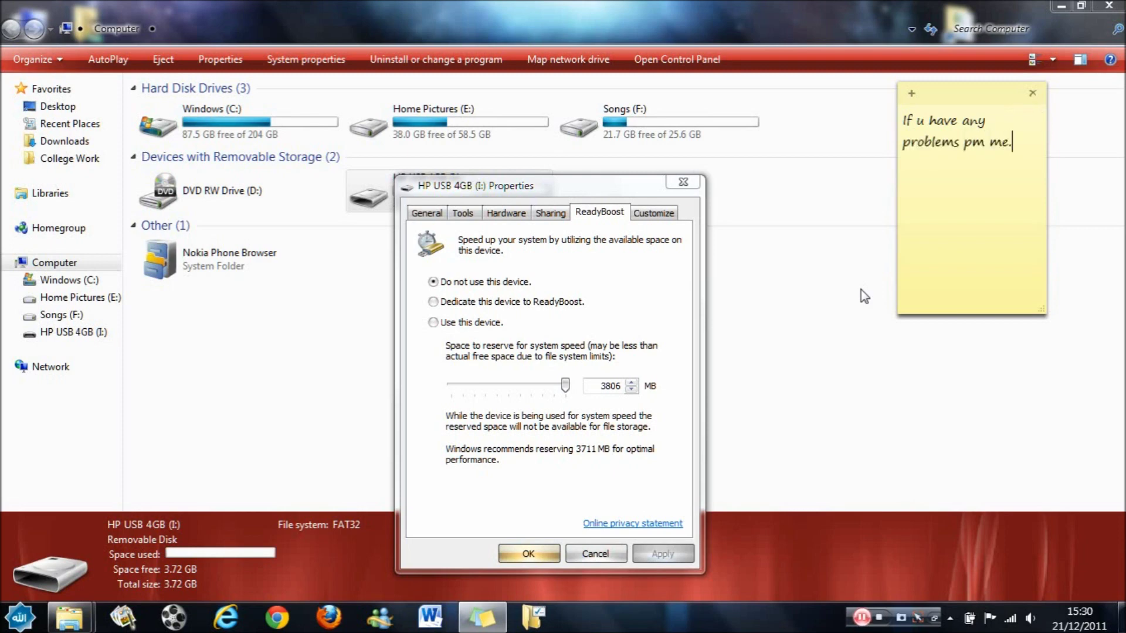
Add "And check my channel or pm me for more tutorial instructions." to the note after a blank line
{"action": "key", "text": "Return"}
{"action": "key", "text": "Return"}
{"action": "type", "text": "And check my "}
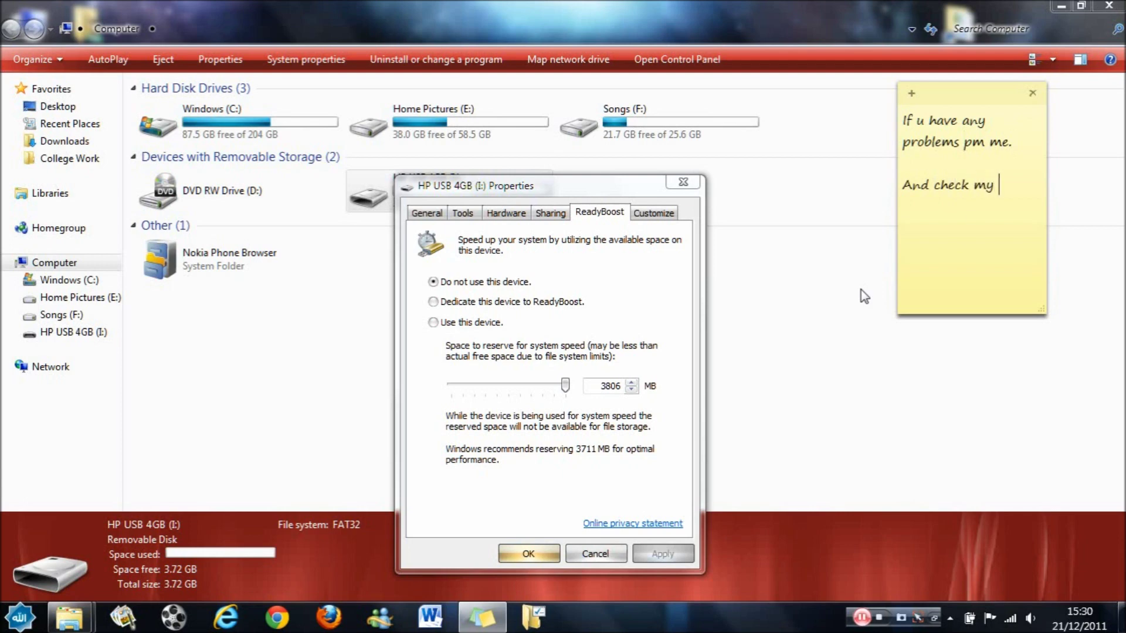
{"action": "type", "text": "channel or pm me for more tutorial ind"}
{"action": "key", "text": "BackSpace"}
{"action": "type", "text": "structions."}
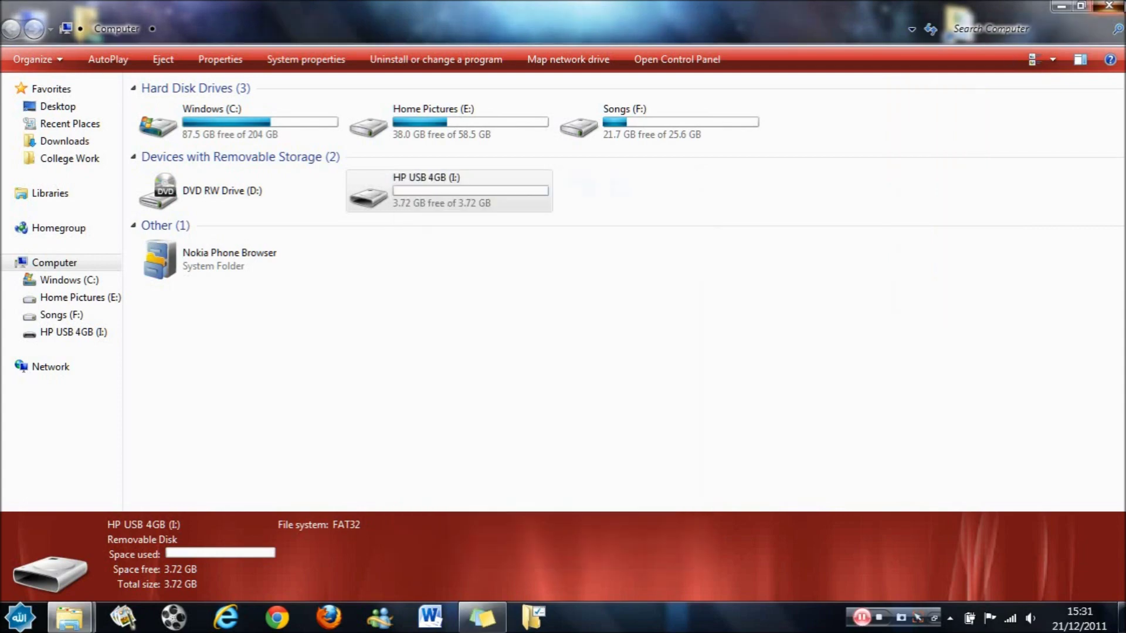